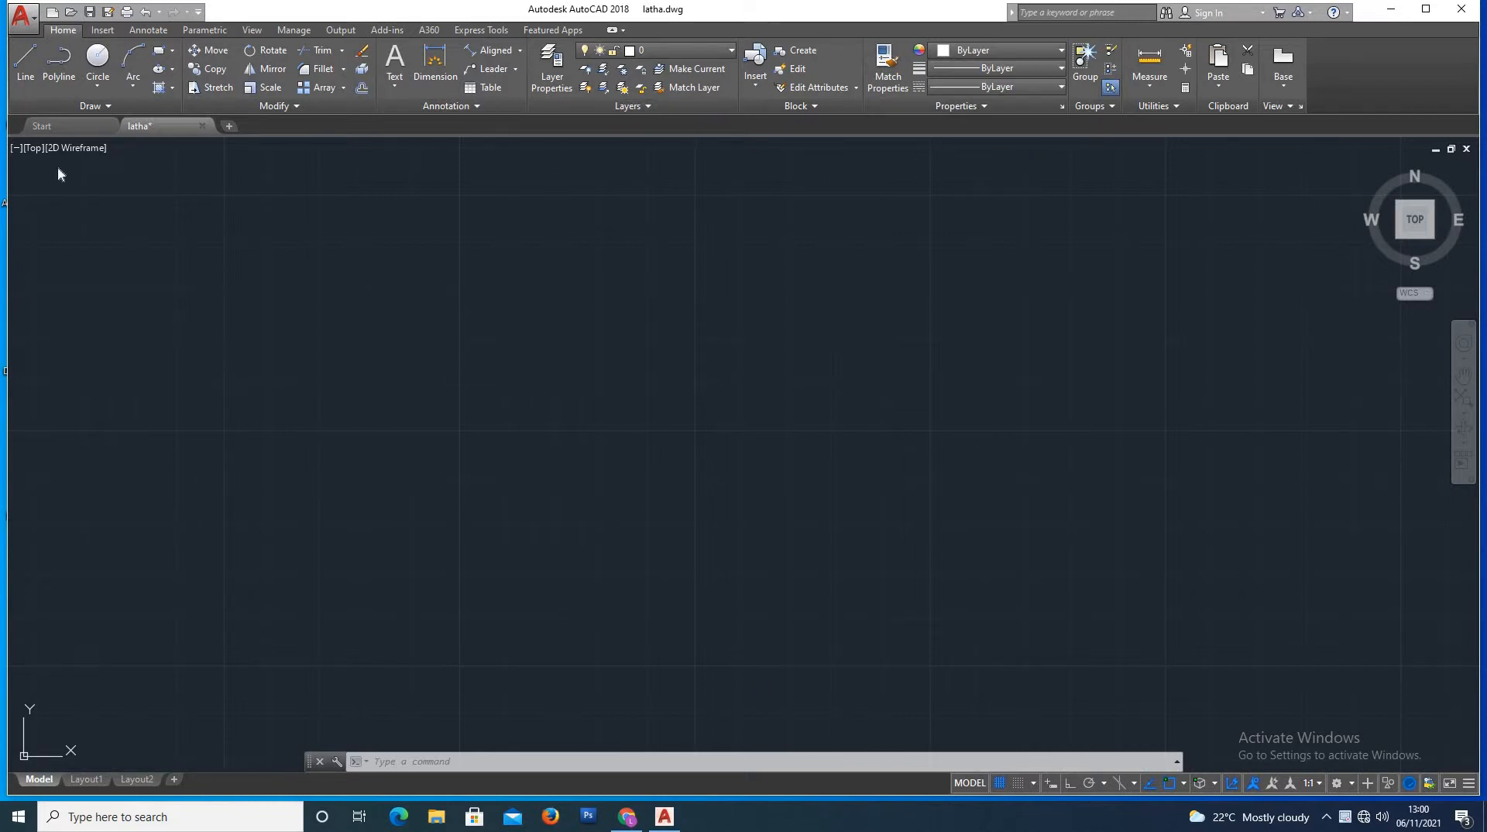
click(65, 109)
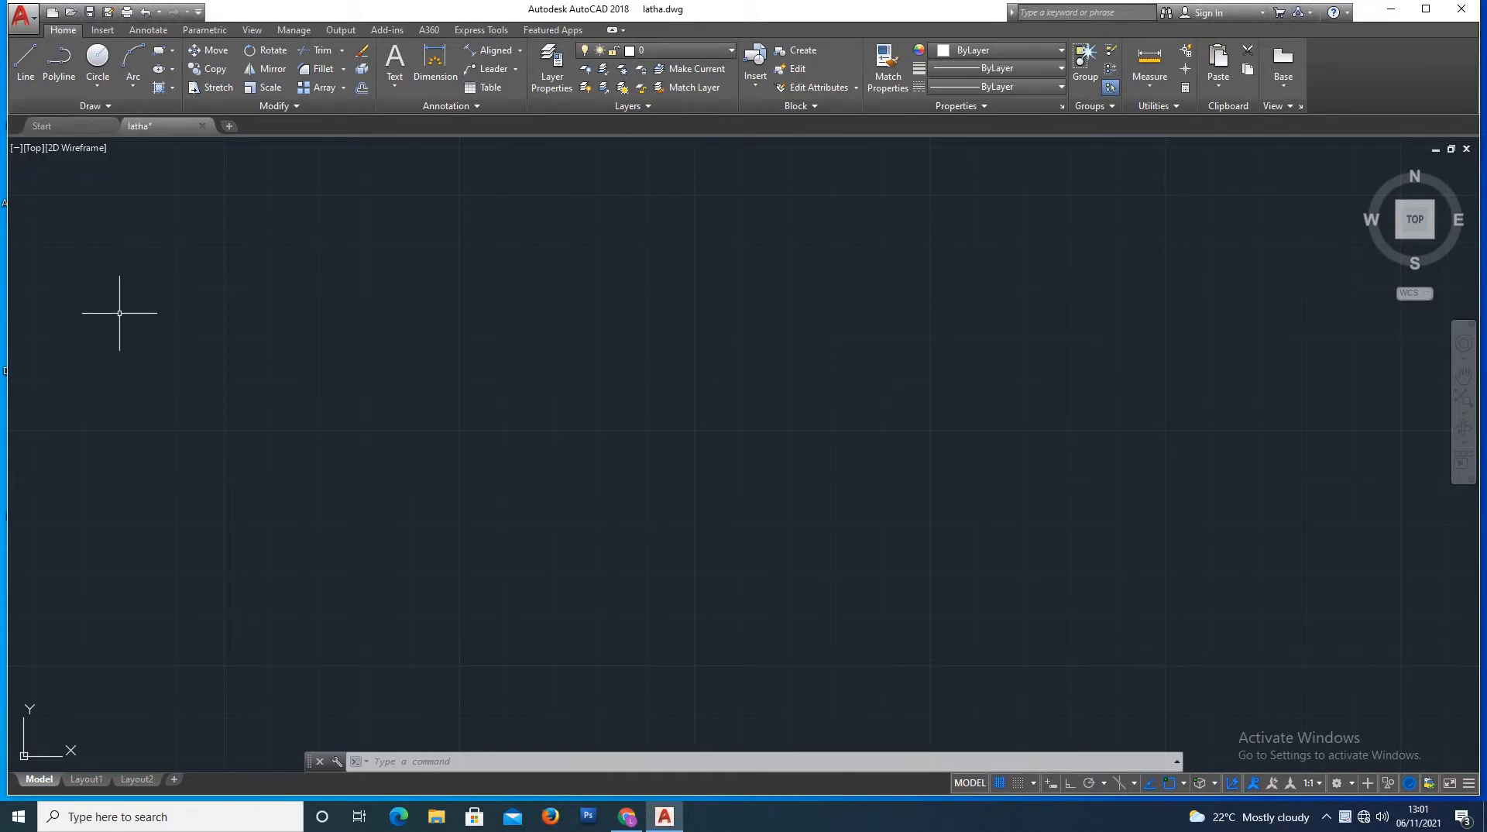
key(Escape)
text(SL)
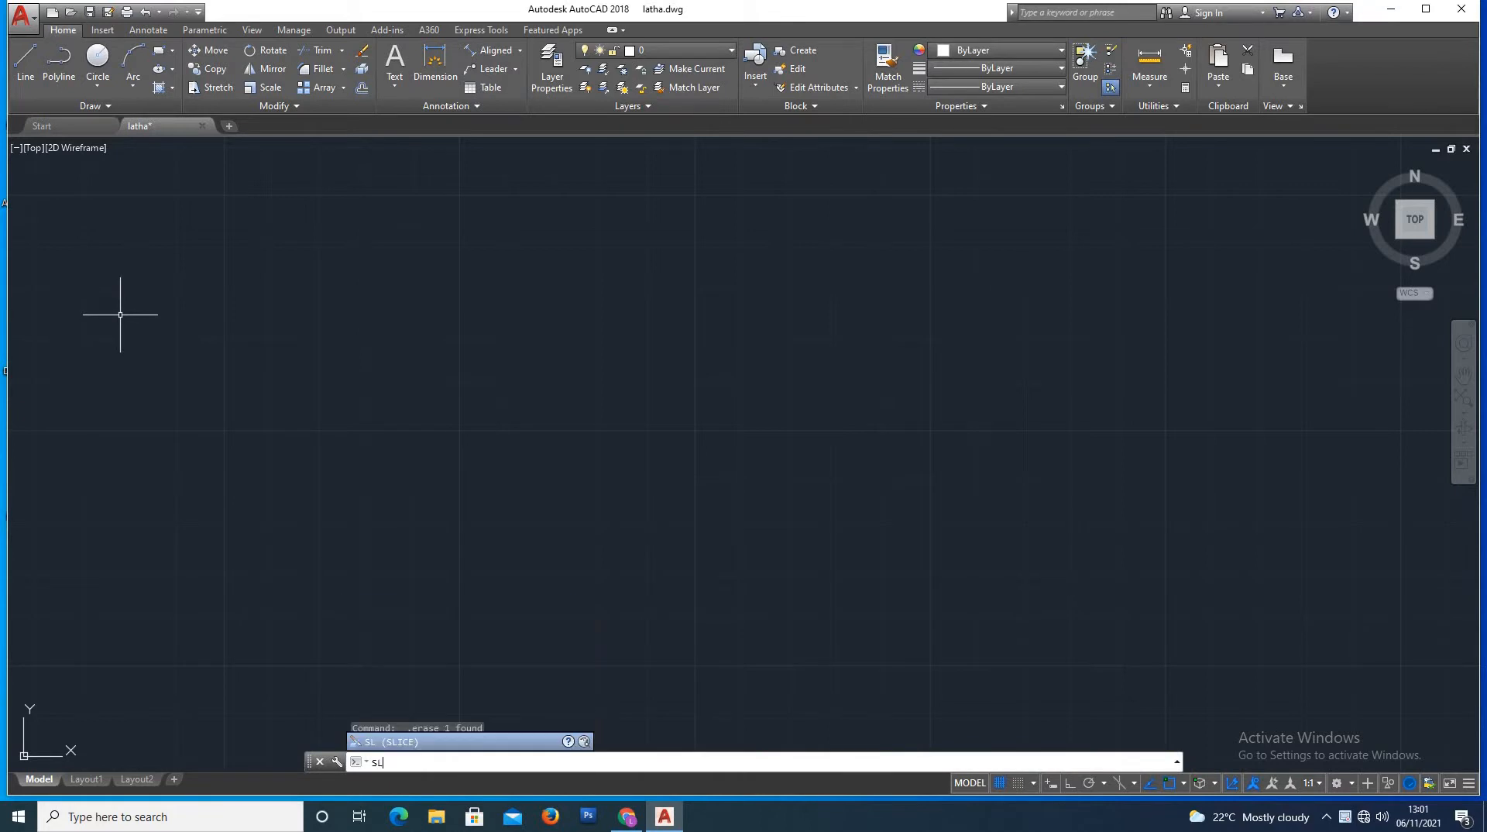
key(Escape)
Draw an open, wavy spline around an irregular blob-like outline using 16 control vertices in the empty drawing area
text(SPL)
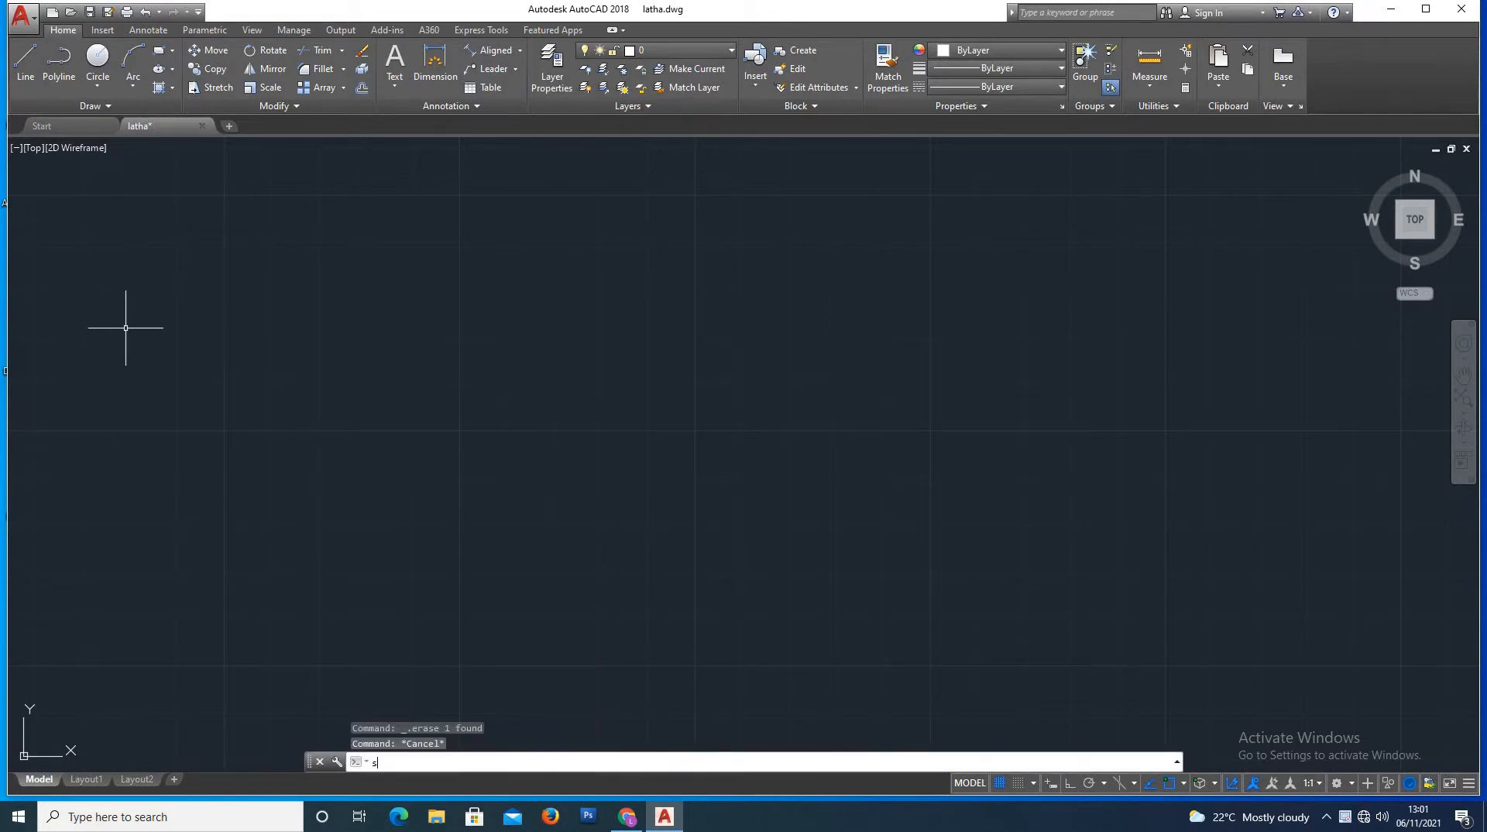
key(Return)
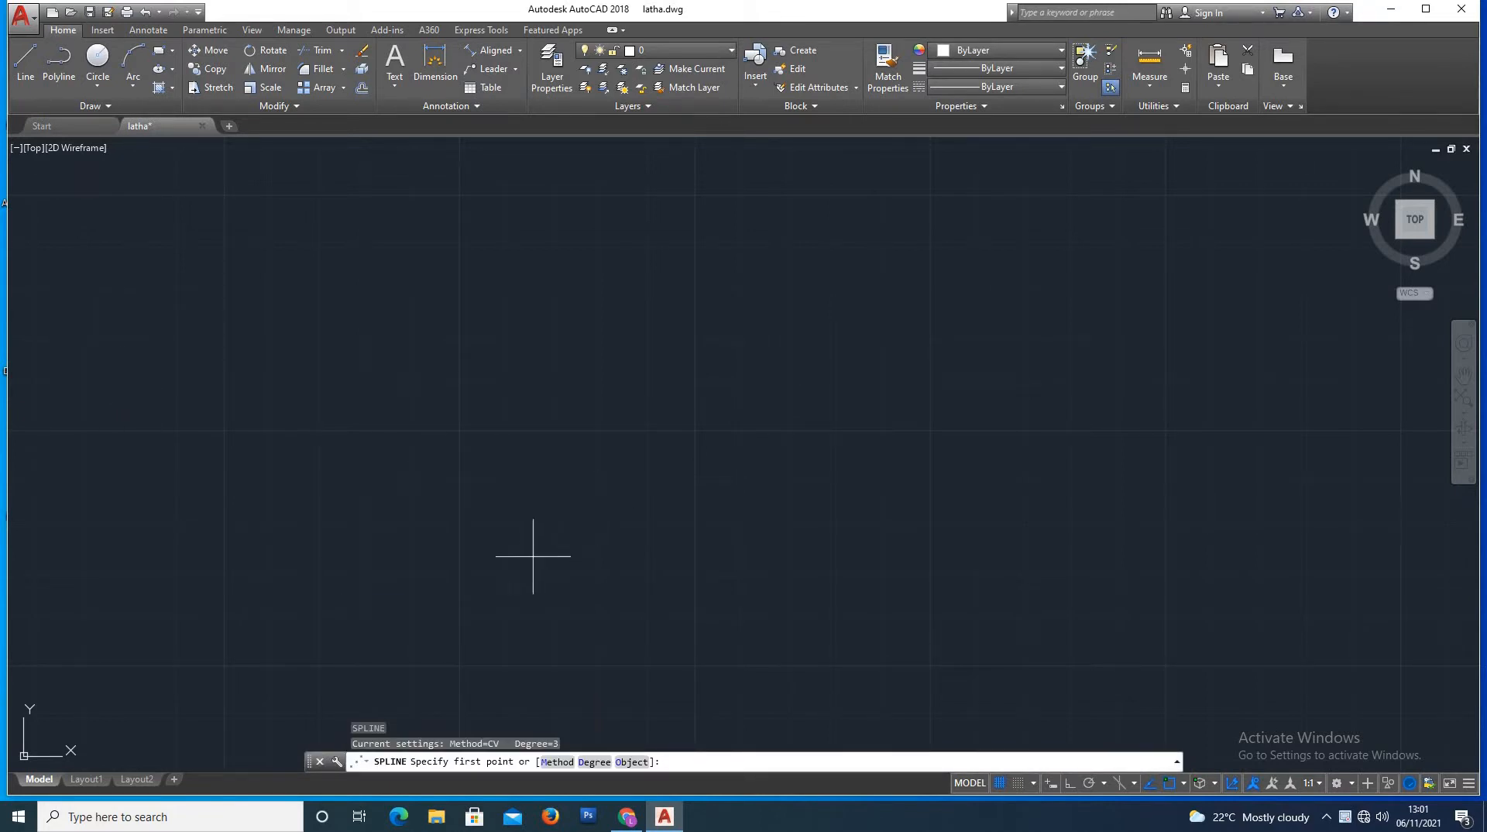
click(400, 535)
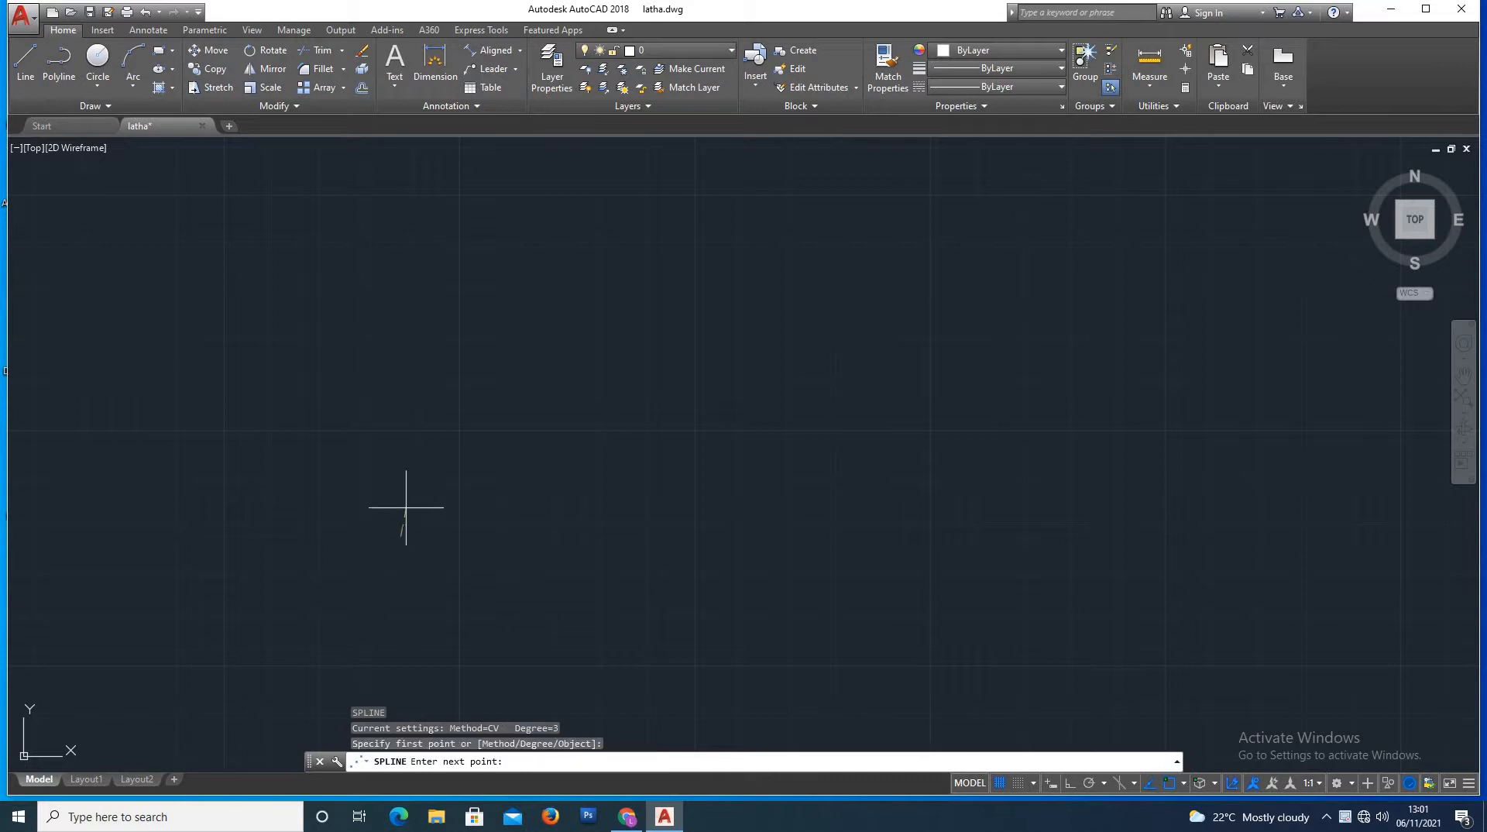
click(412, 488)
click(481, 480)
click(513, 419)
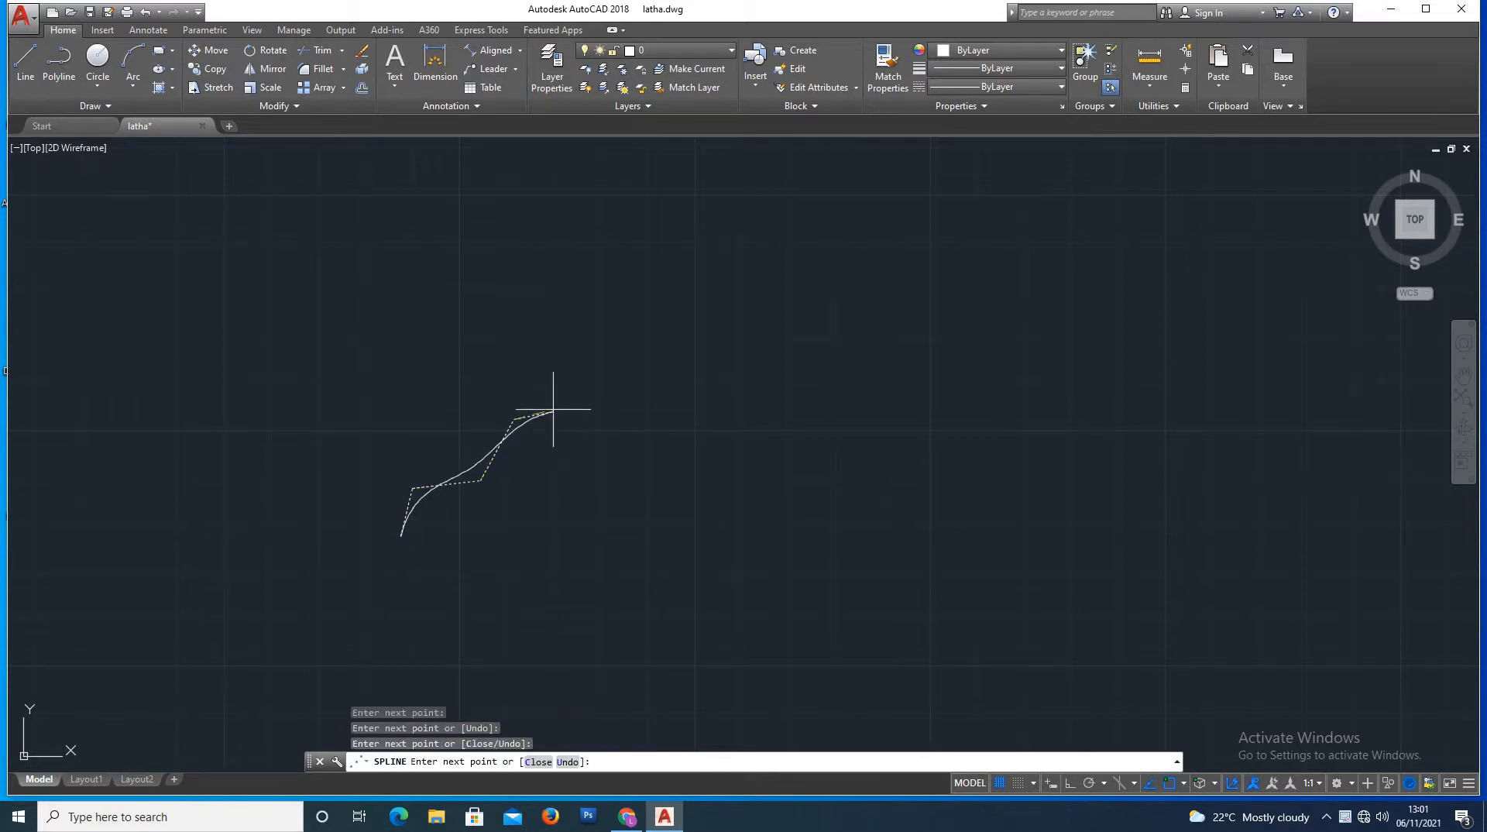
click(574, 408)
click(626, 435)
click(674, 392)
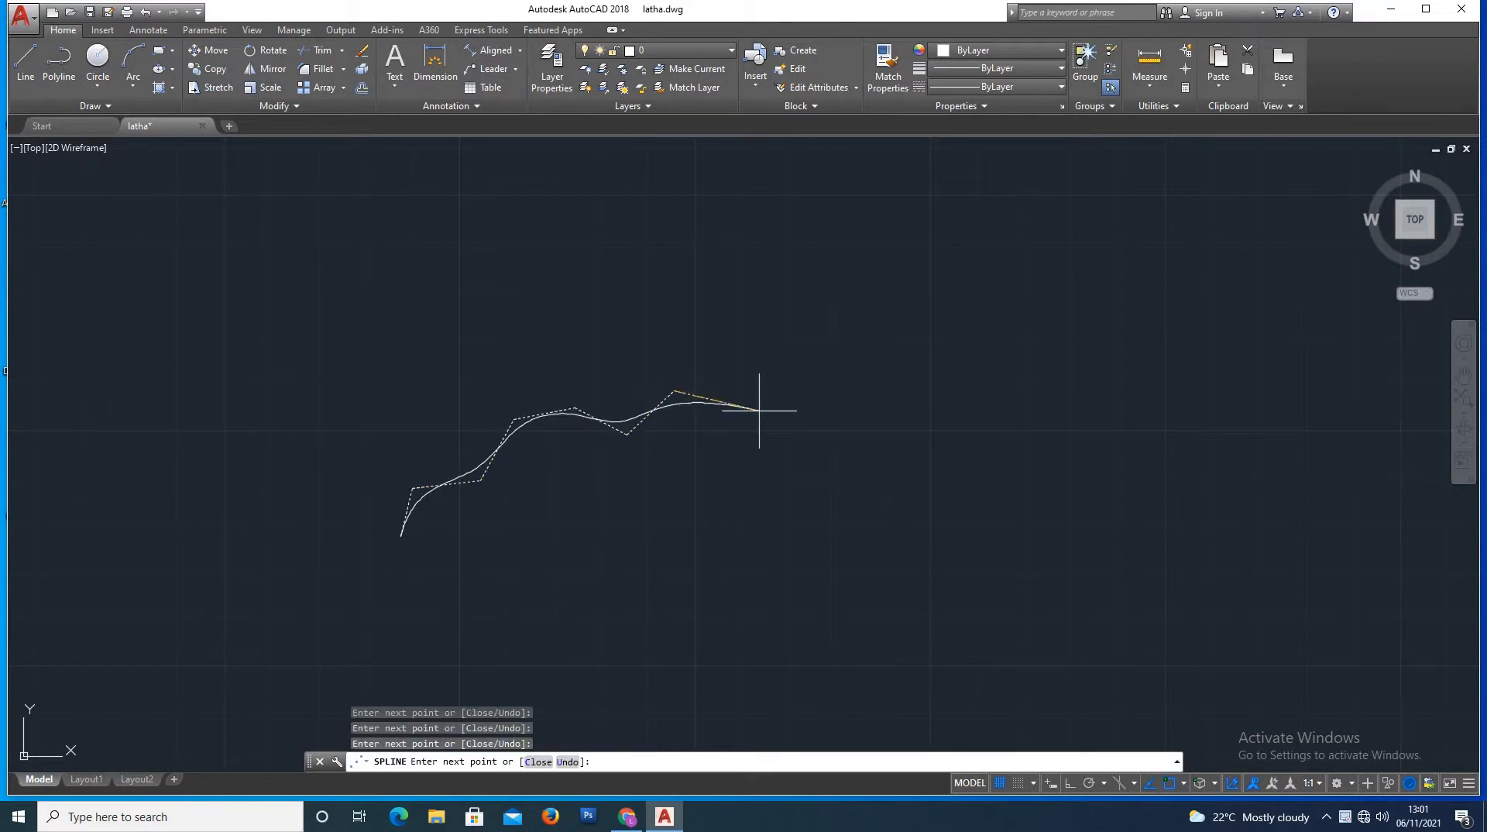
click(765, 415)
click(759, 494)
click(778, 564)
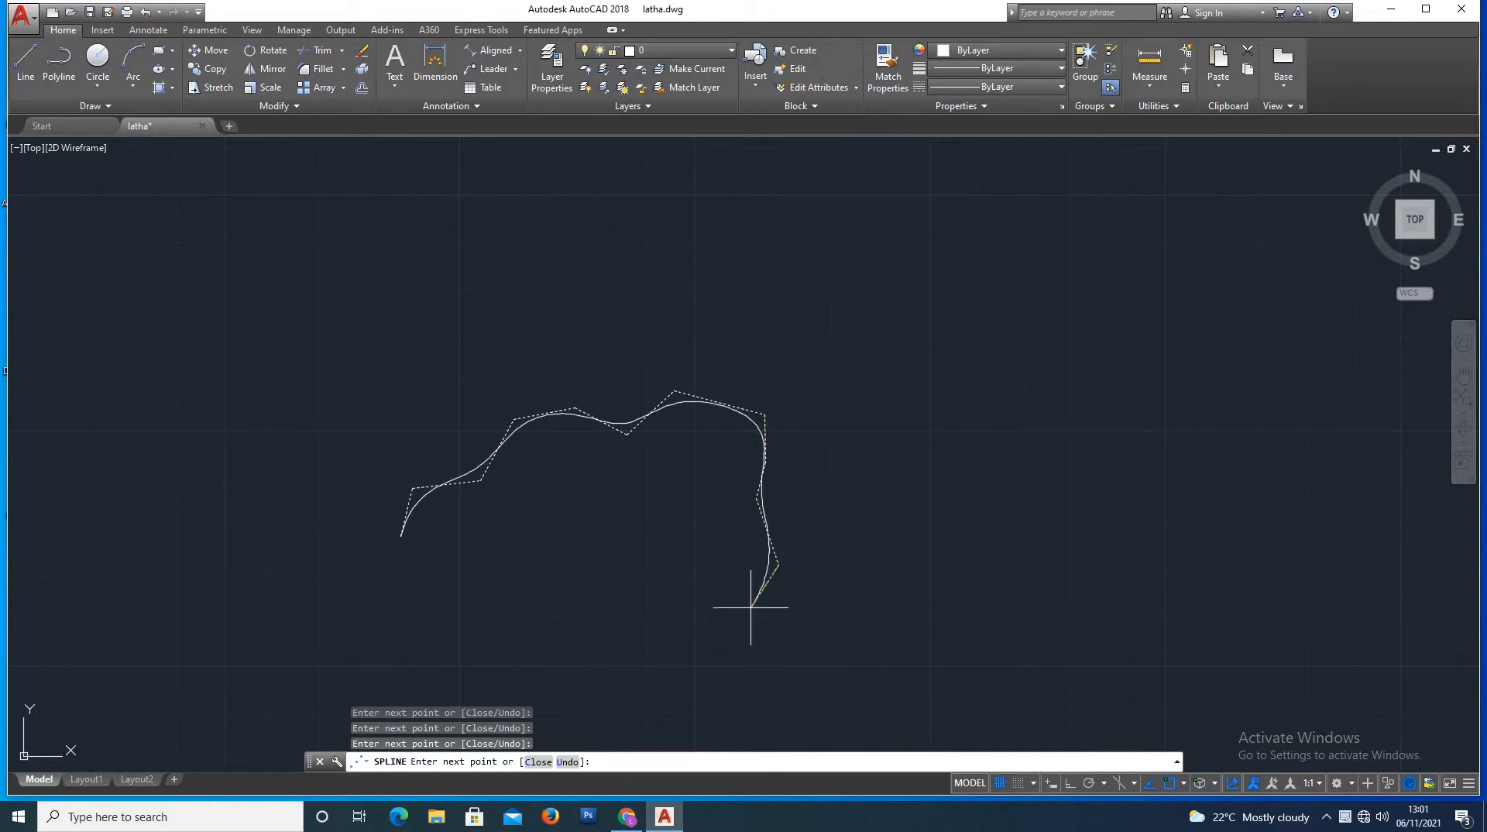
click(727, 622)
click(671, 583)
click(588, 582)
click(569, 636)
click(517, 644)
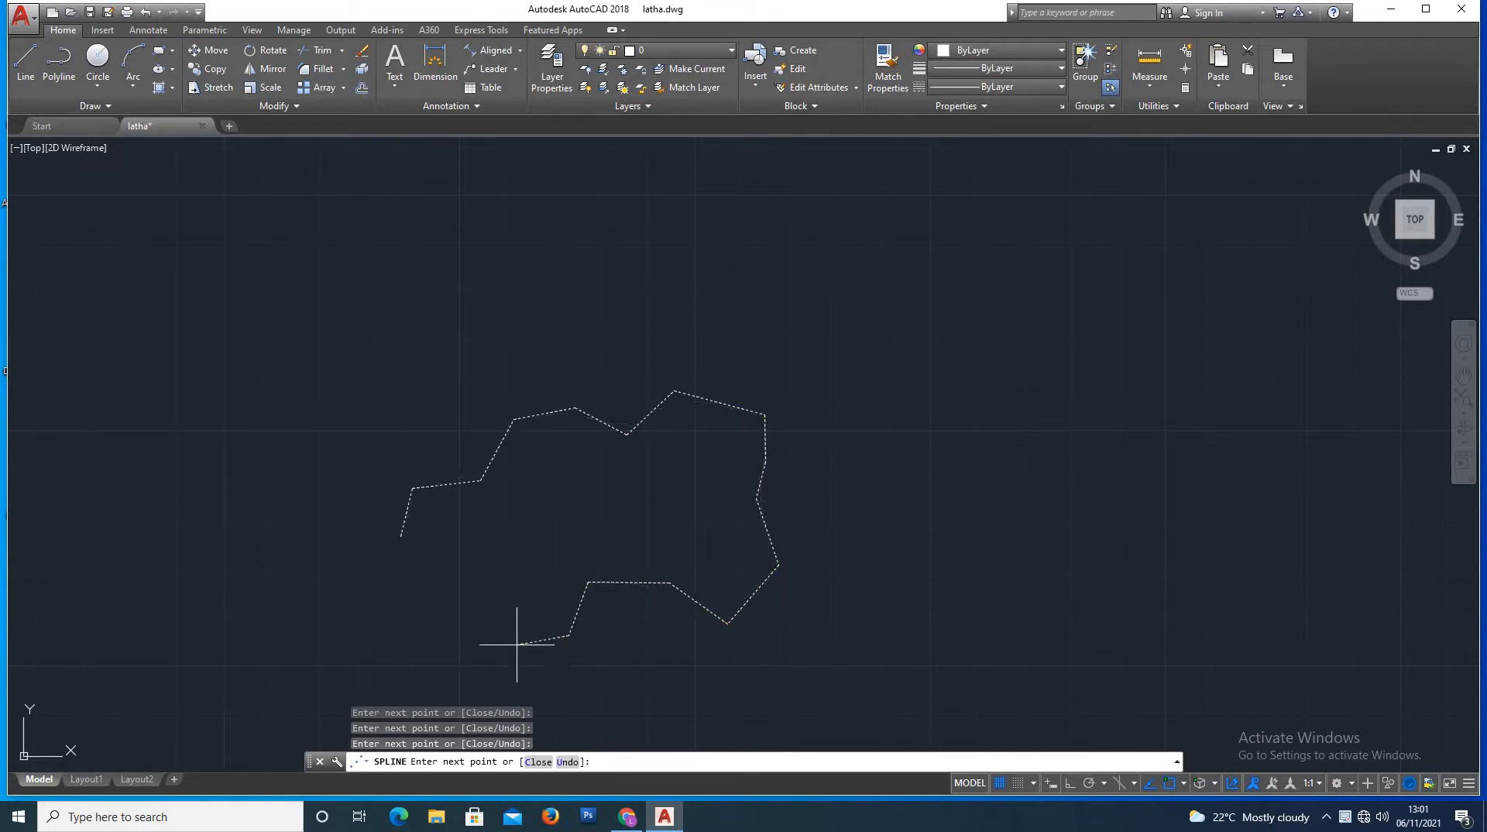
click(488, 600)
key(Return)
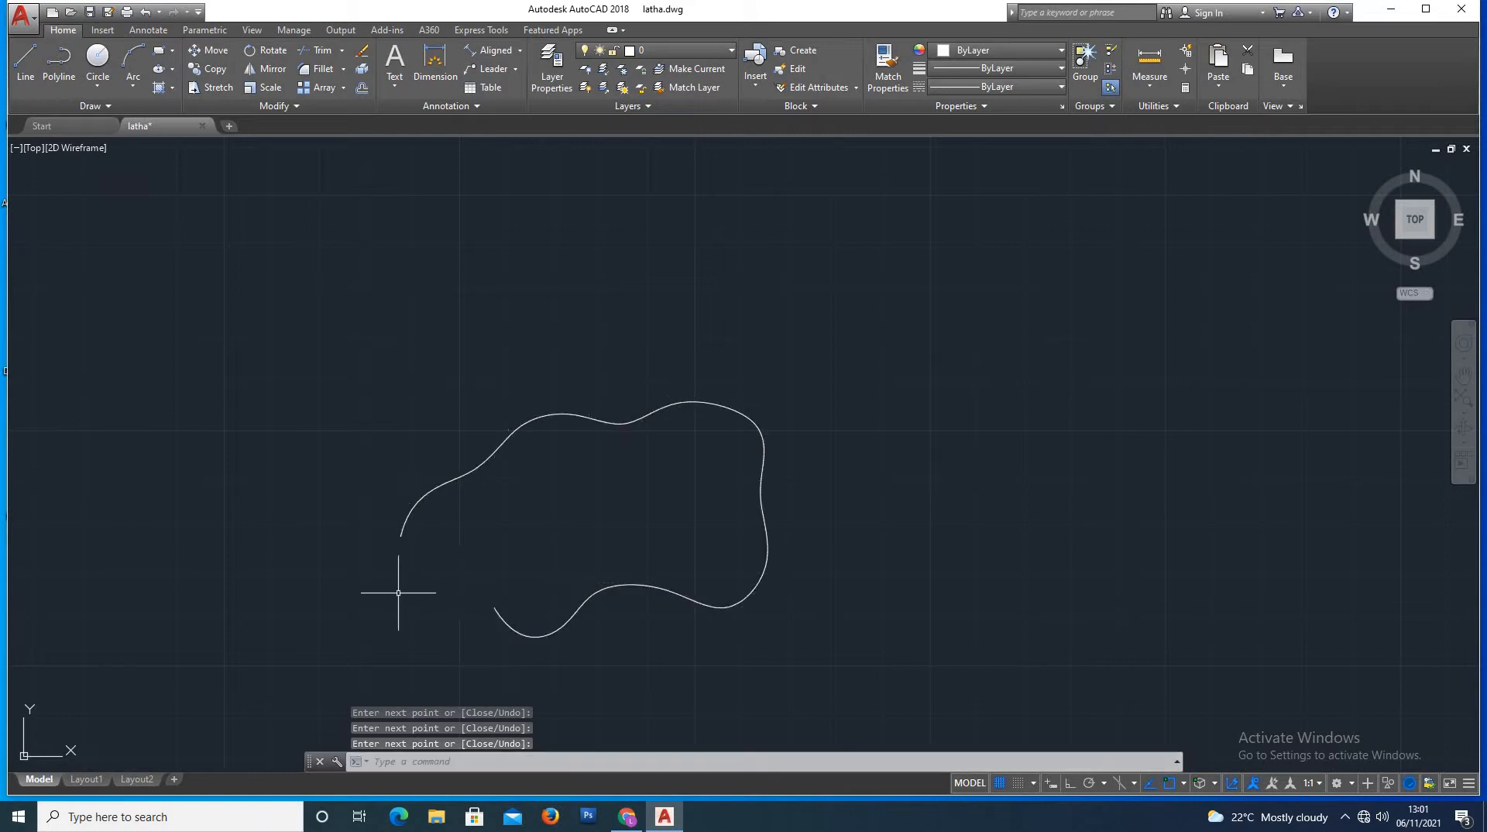
scroll(442, 591, down, 4)
scroll(548, 603, up, 4)
scroll(490, 565, down, 2)
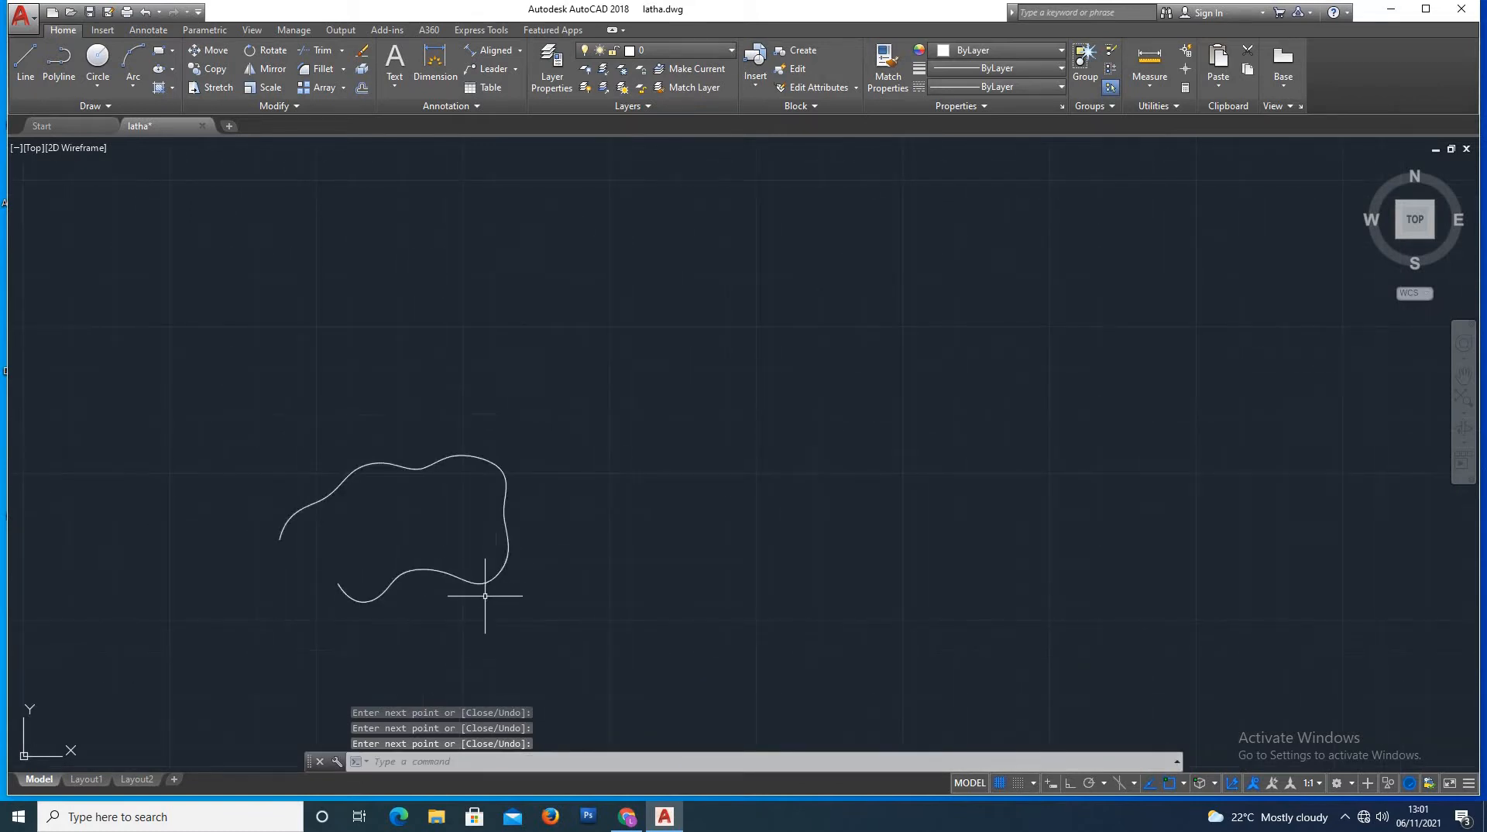
scroll(441, 521, up, 4)
scroll(491, 497, down, 2)
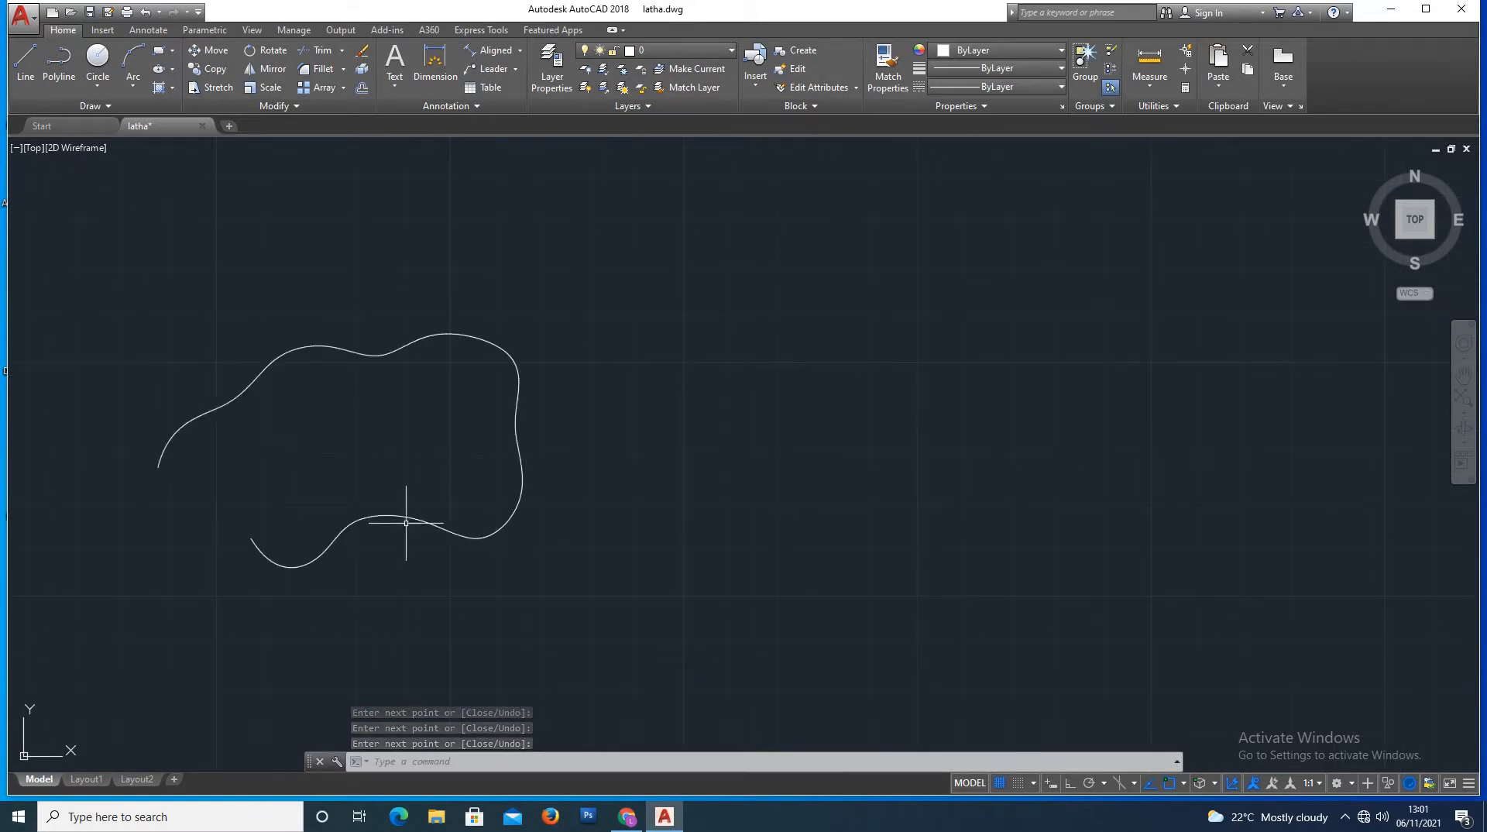
scroll(318, 538, down, 2)
scroll(268, 503, up, 4)
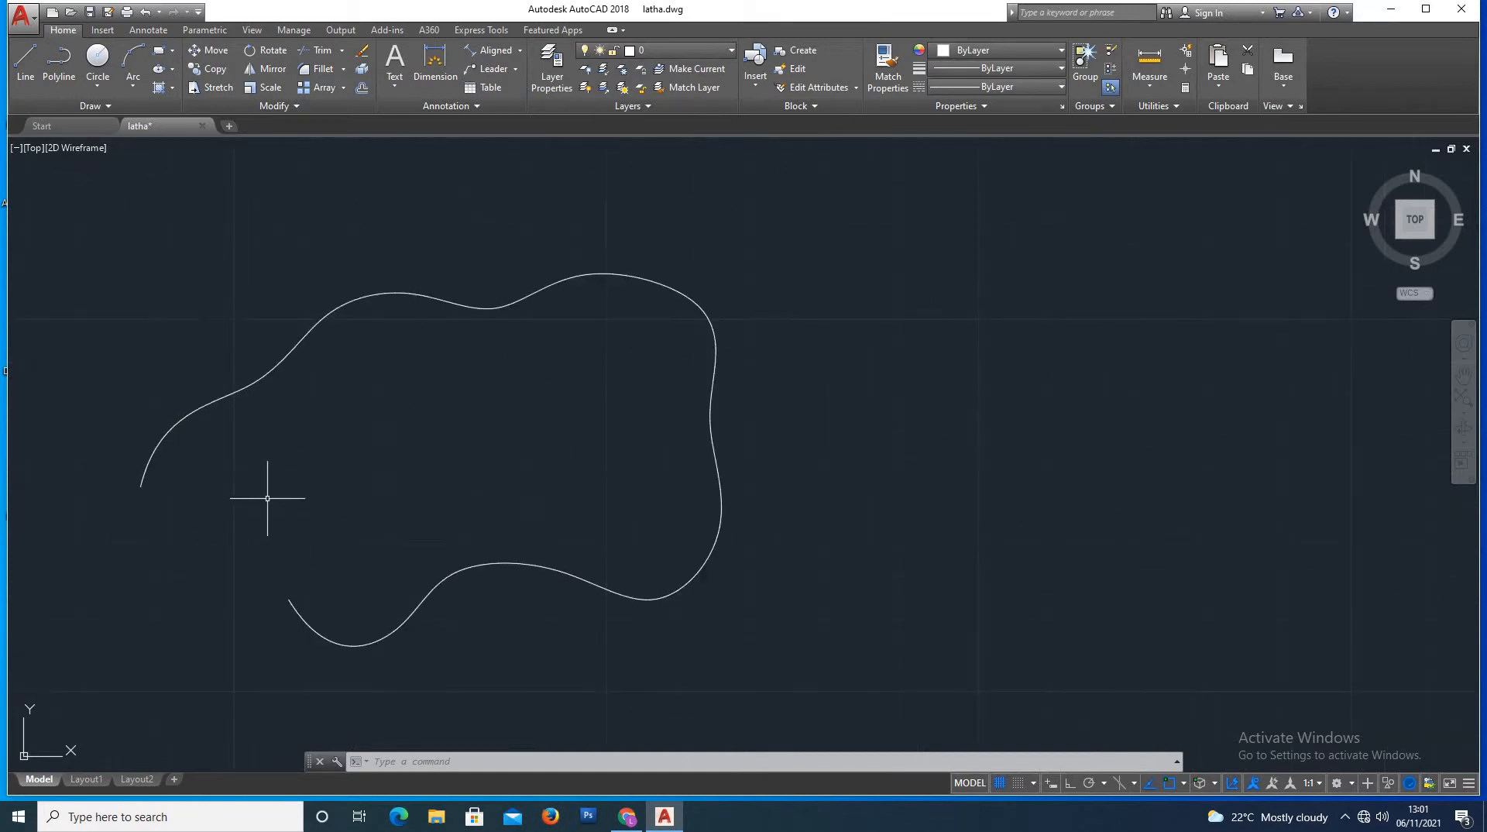
scroll(389, 451, down, 2)
scroll(496, 523, down, 2)
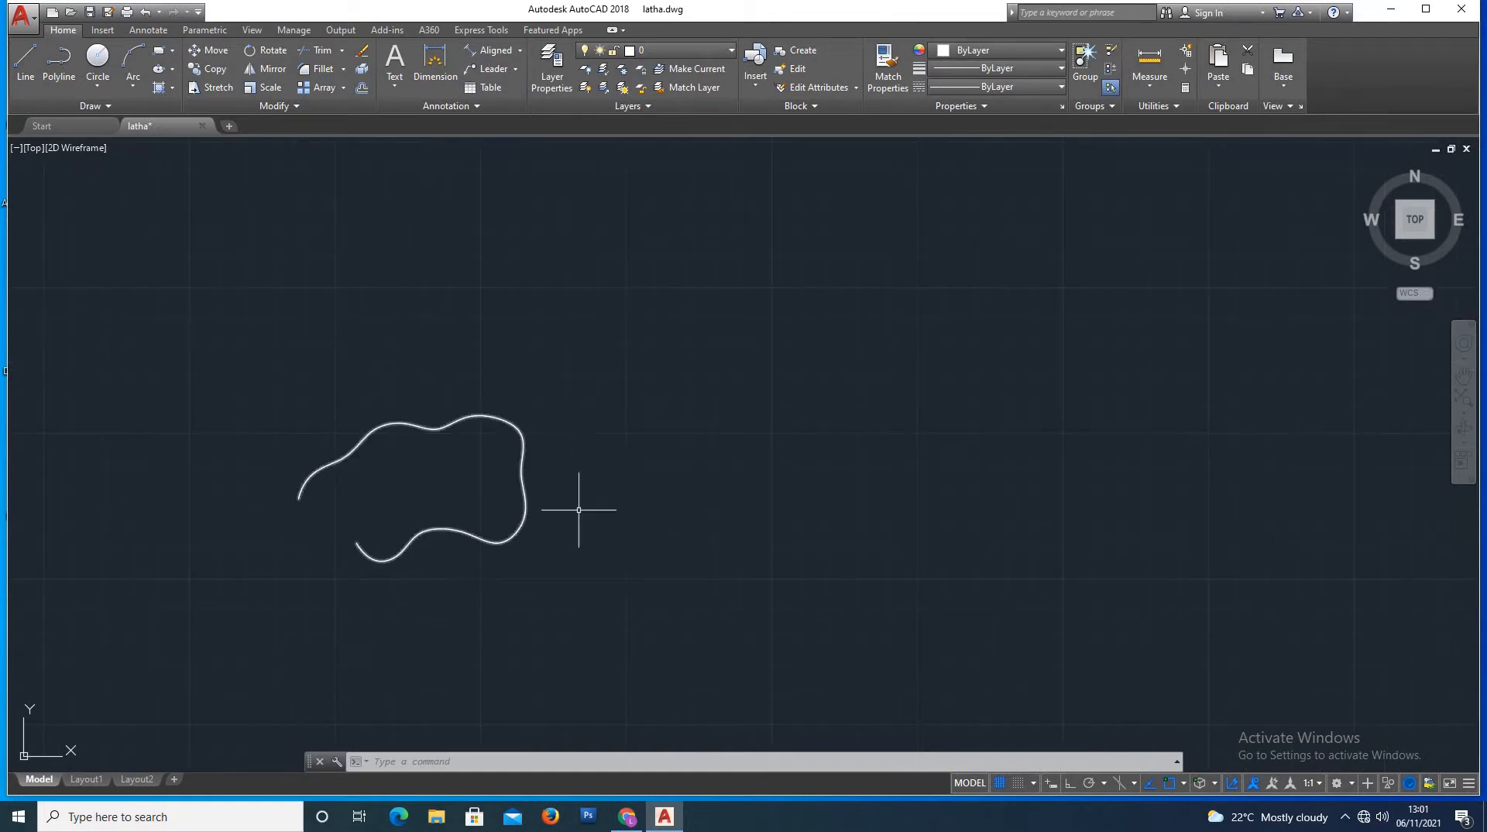
scroll(604, 488, up, 2)
Draw five horizontal construction lines, spaced roughly evenly one above another, in an empty area of the drawing
click(73, 110)
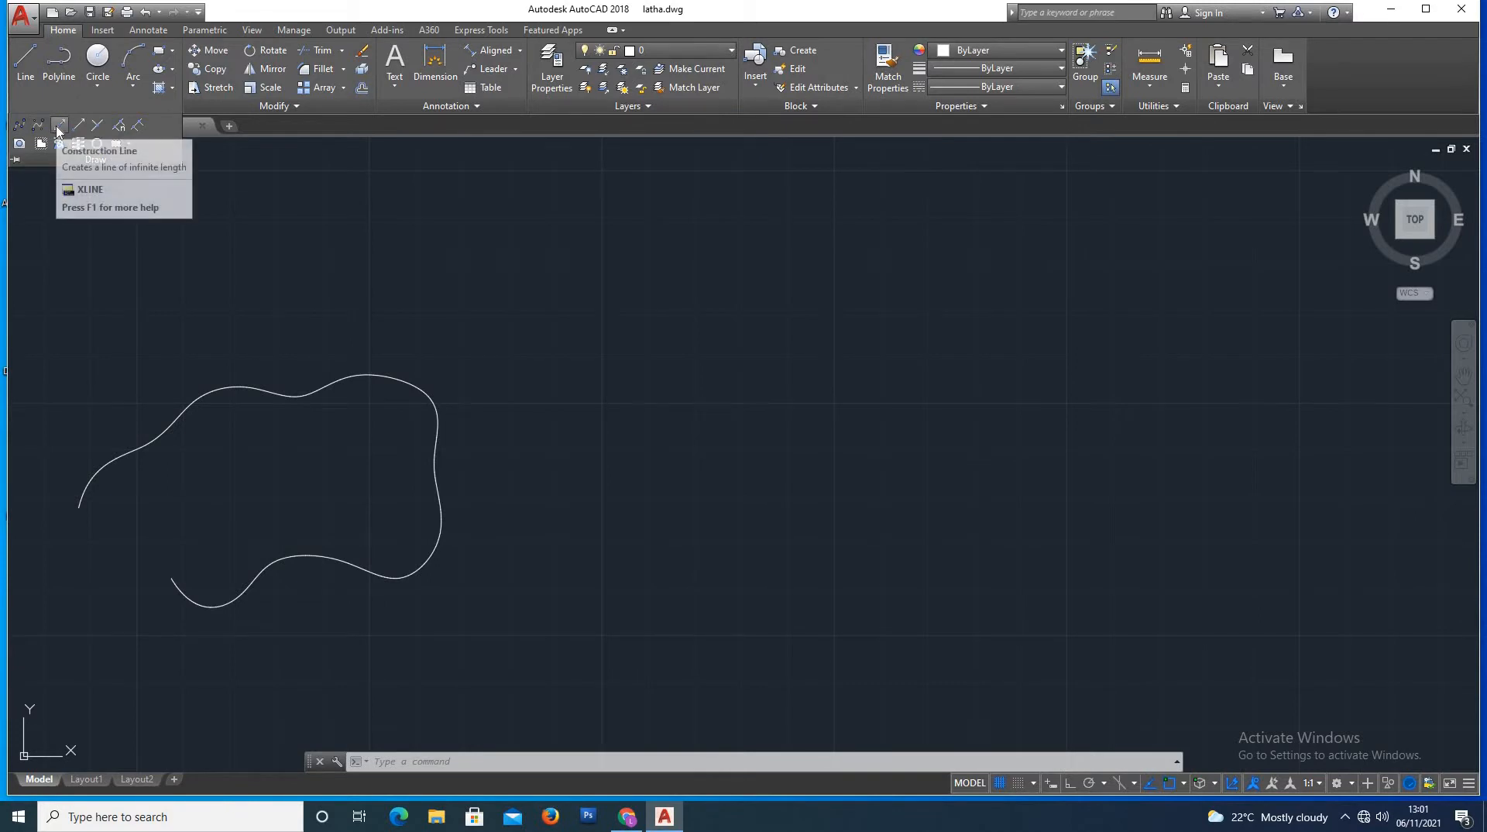
click(58, 126)
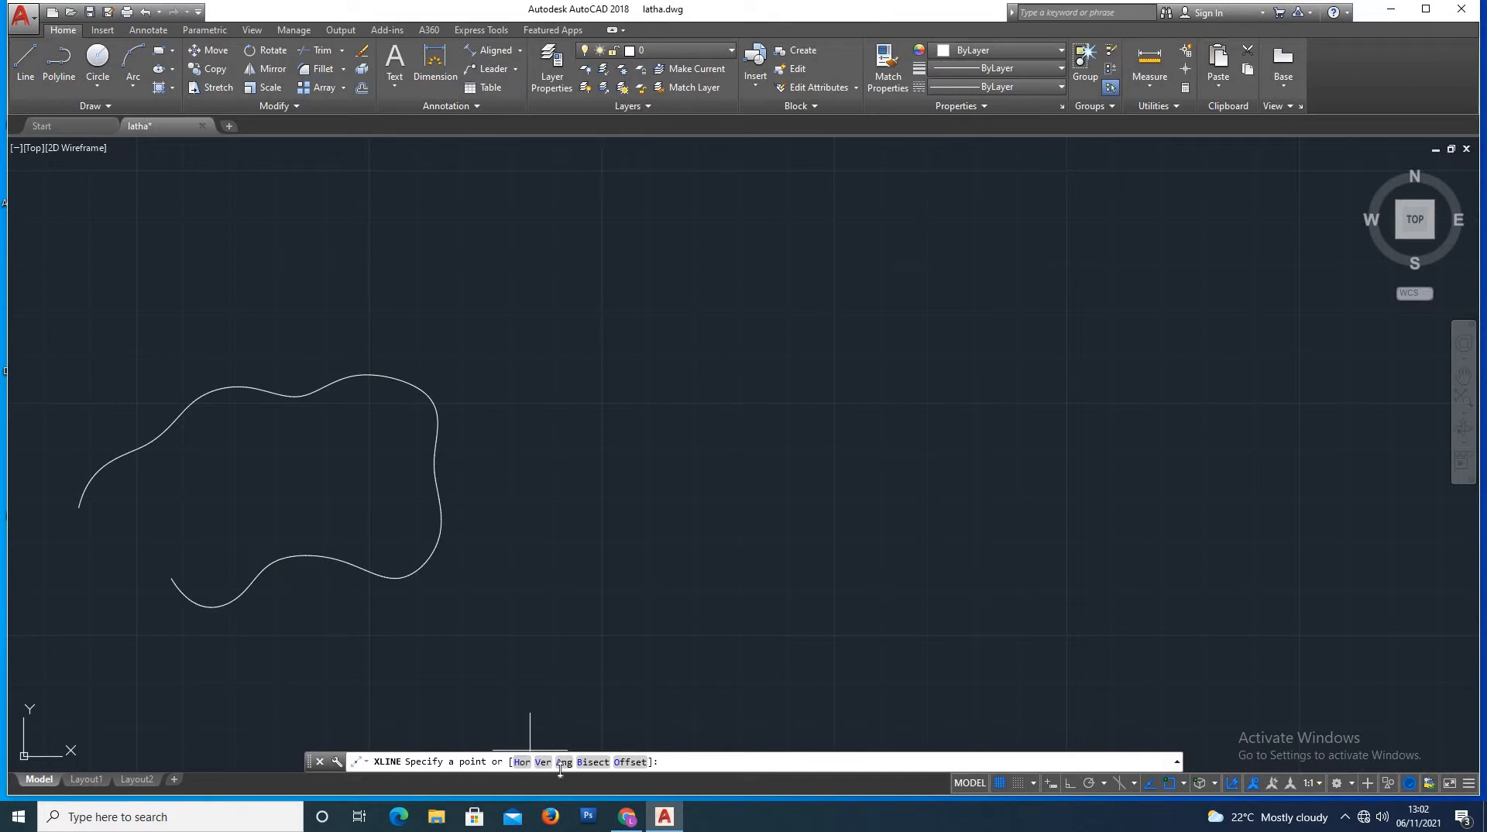
click(522, 762)
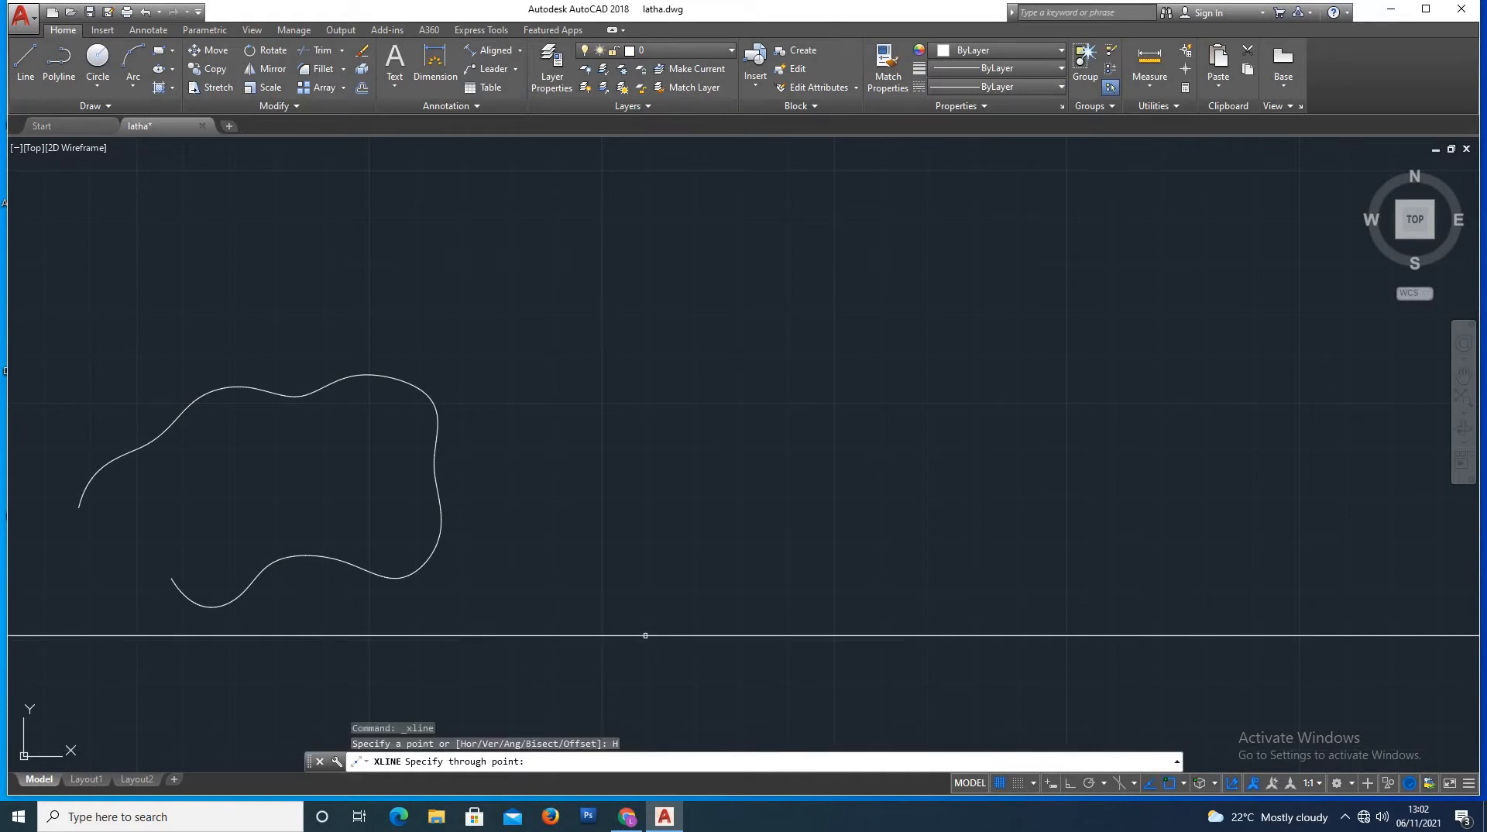
scroll(619, 620, down, 10)
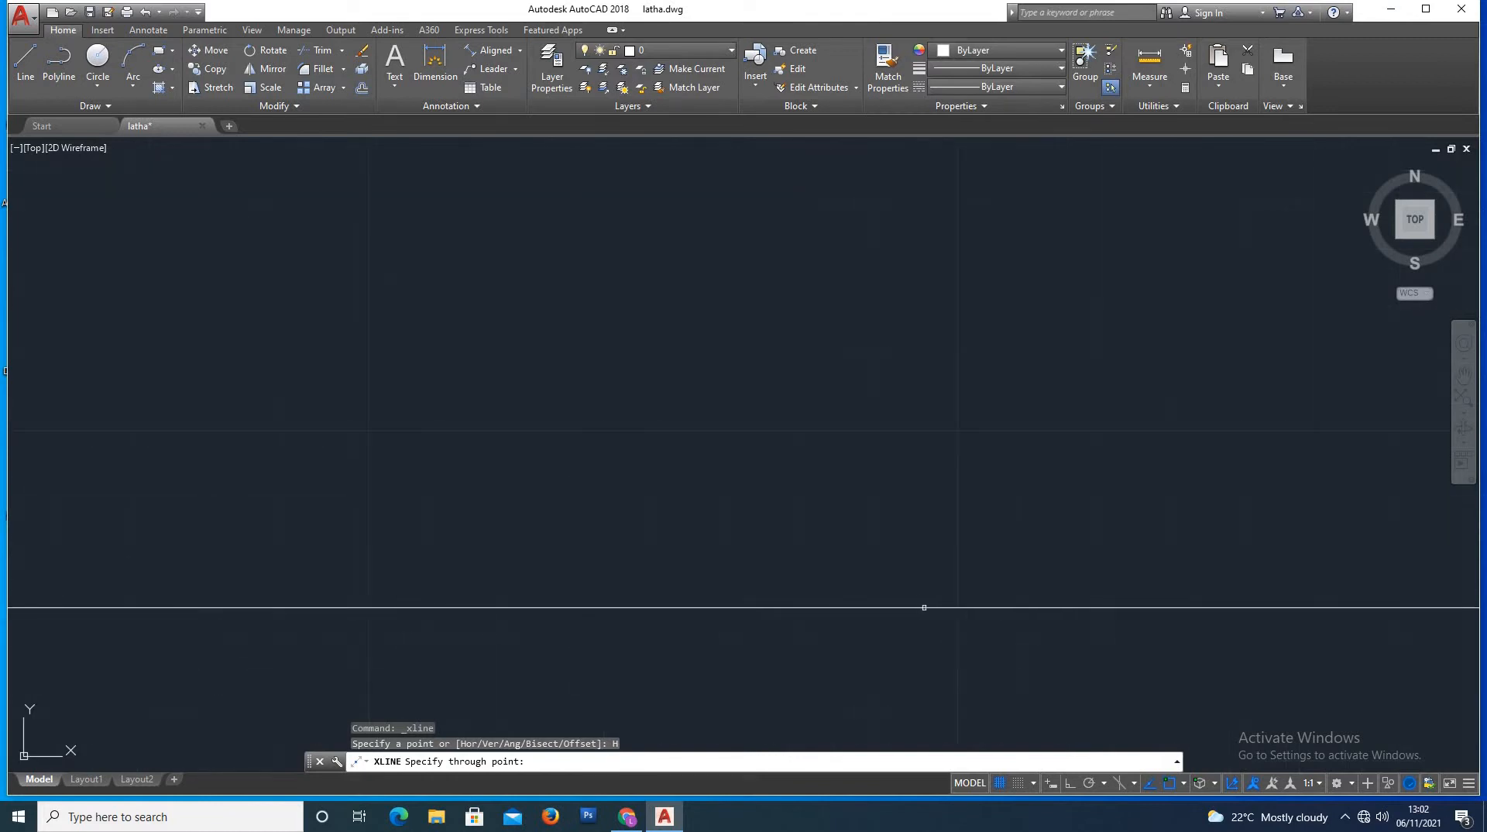
click(575, 607)
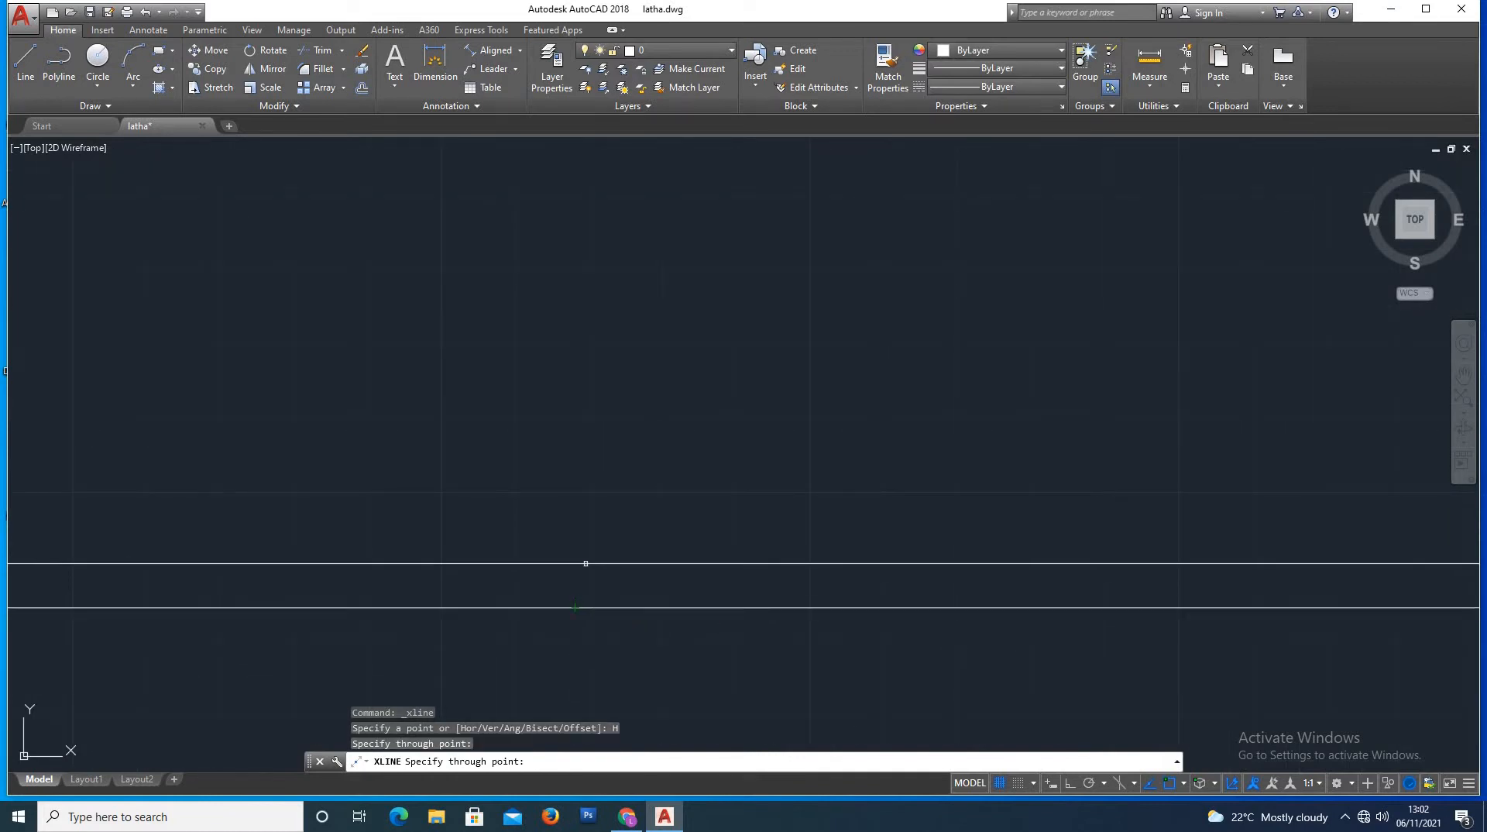
click(584, 562)
click(586, 509)
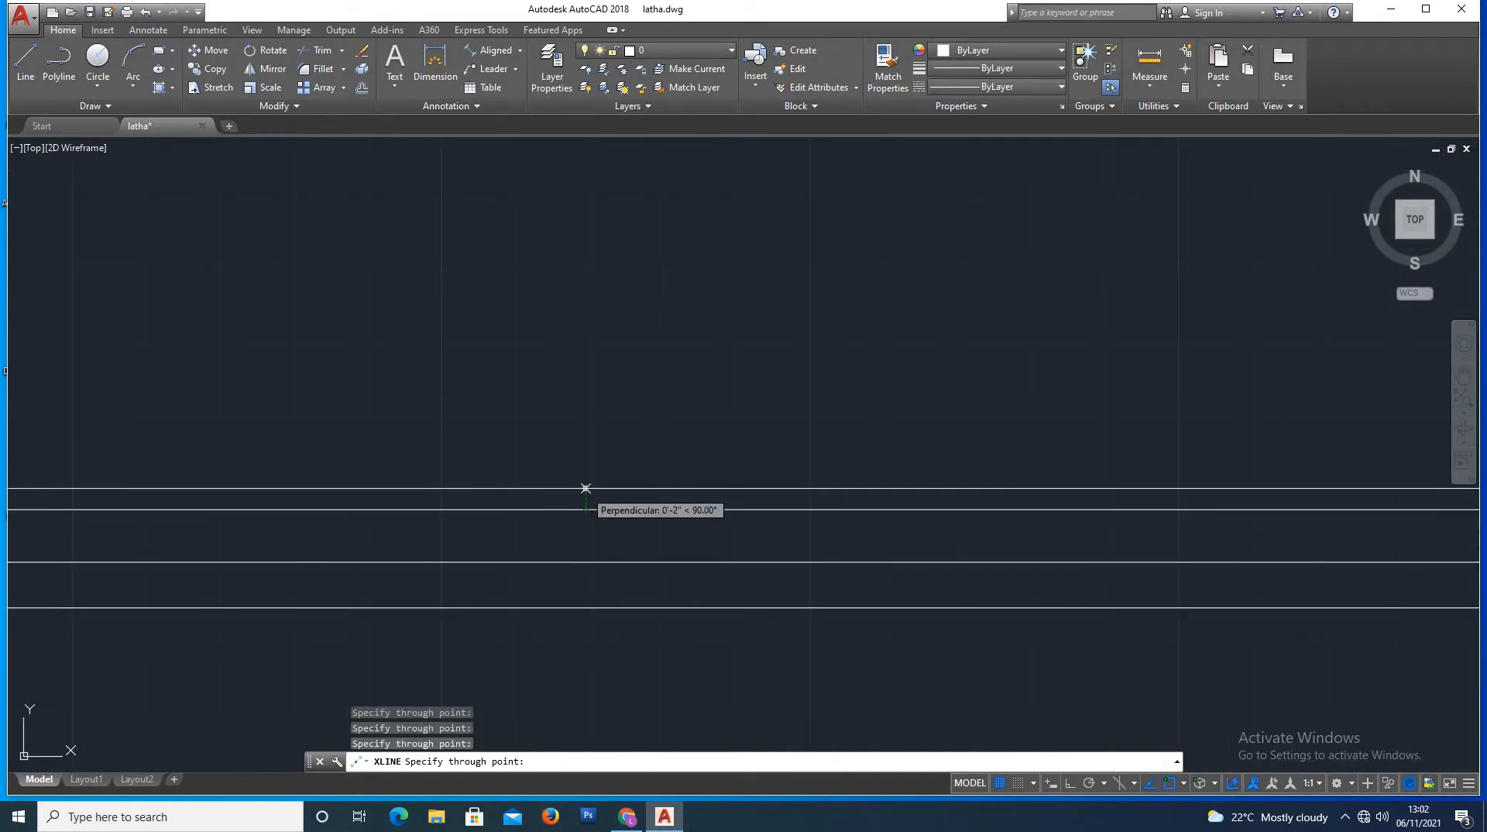
click(585, 462)
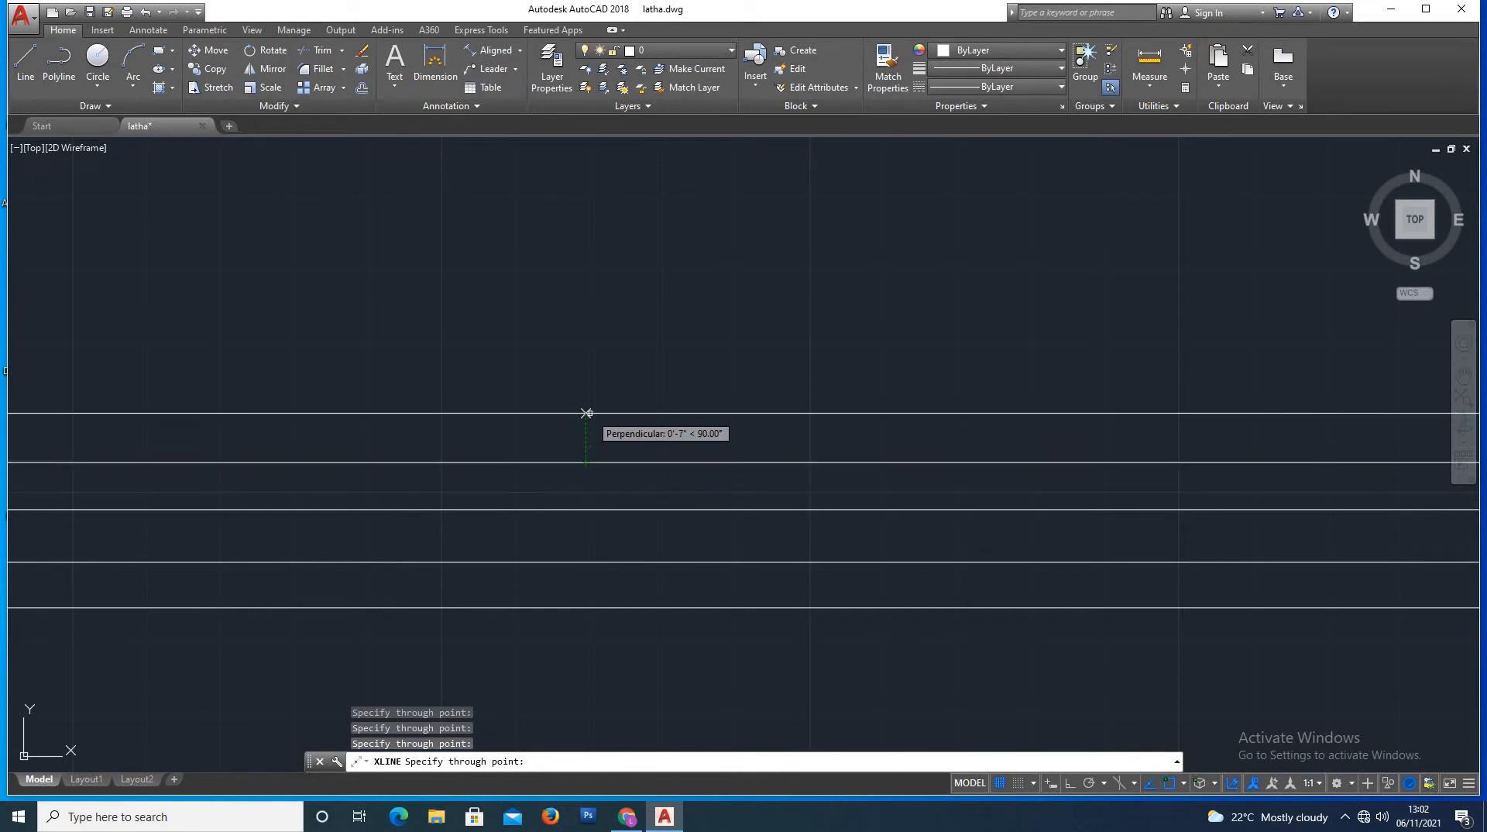
key(Escape)
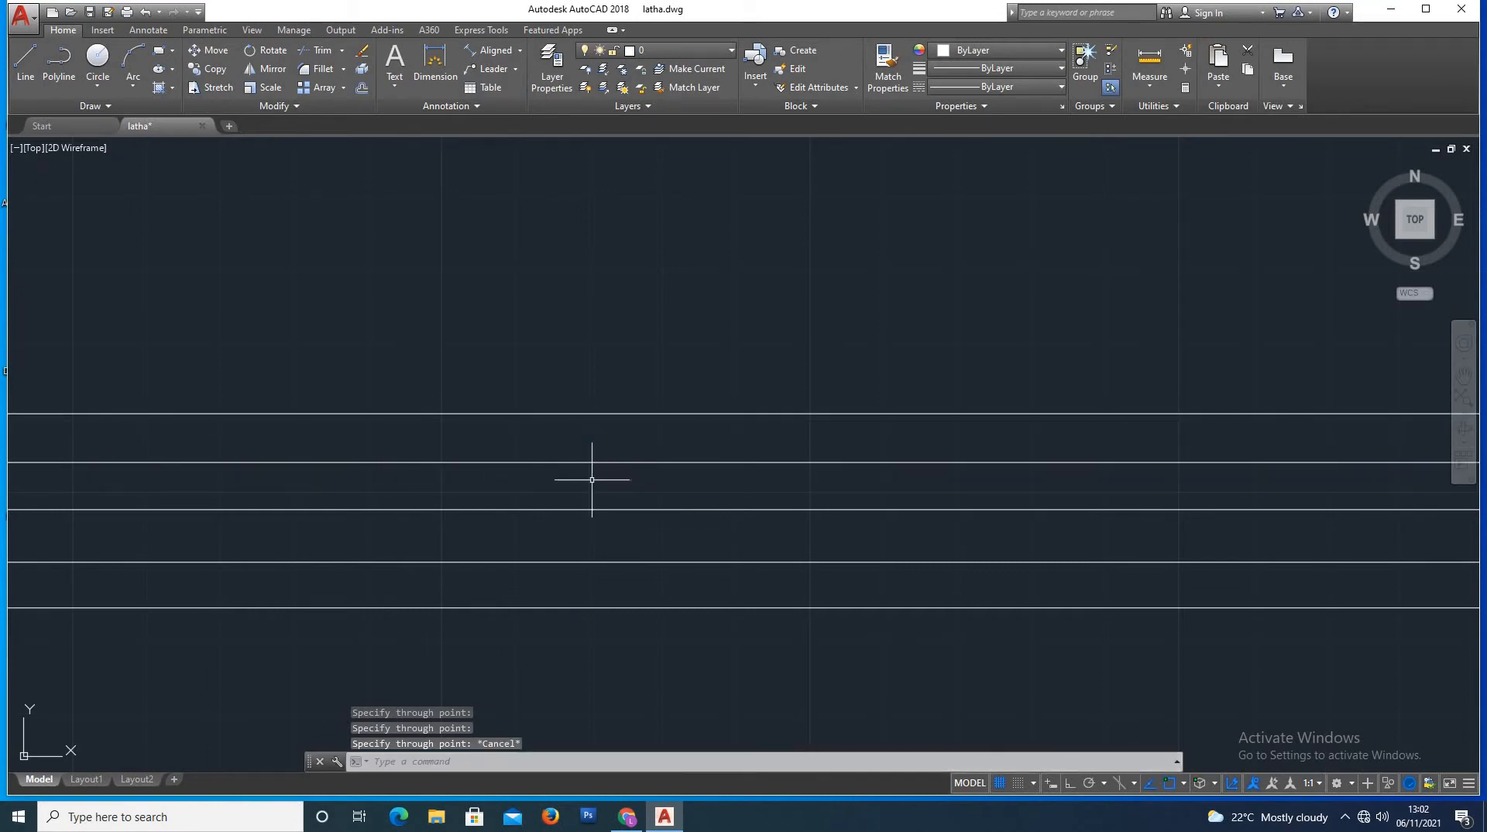
Draw four vertical construction lines side by side, crossing the five horizontal ones
key(Return)
click(545, 763)
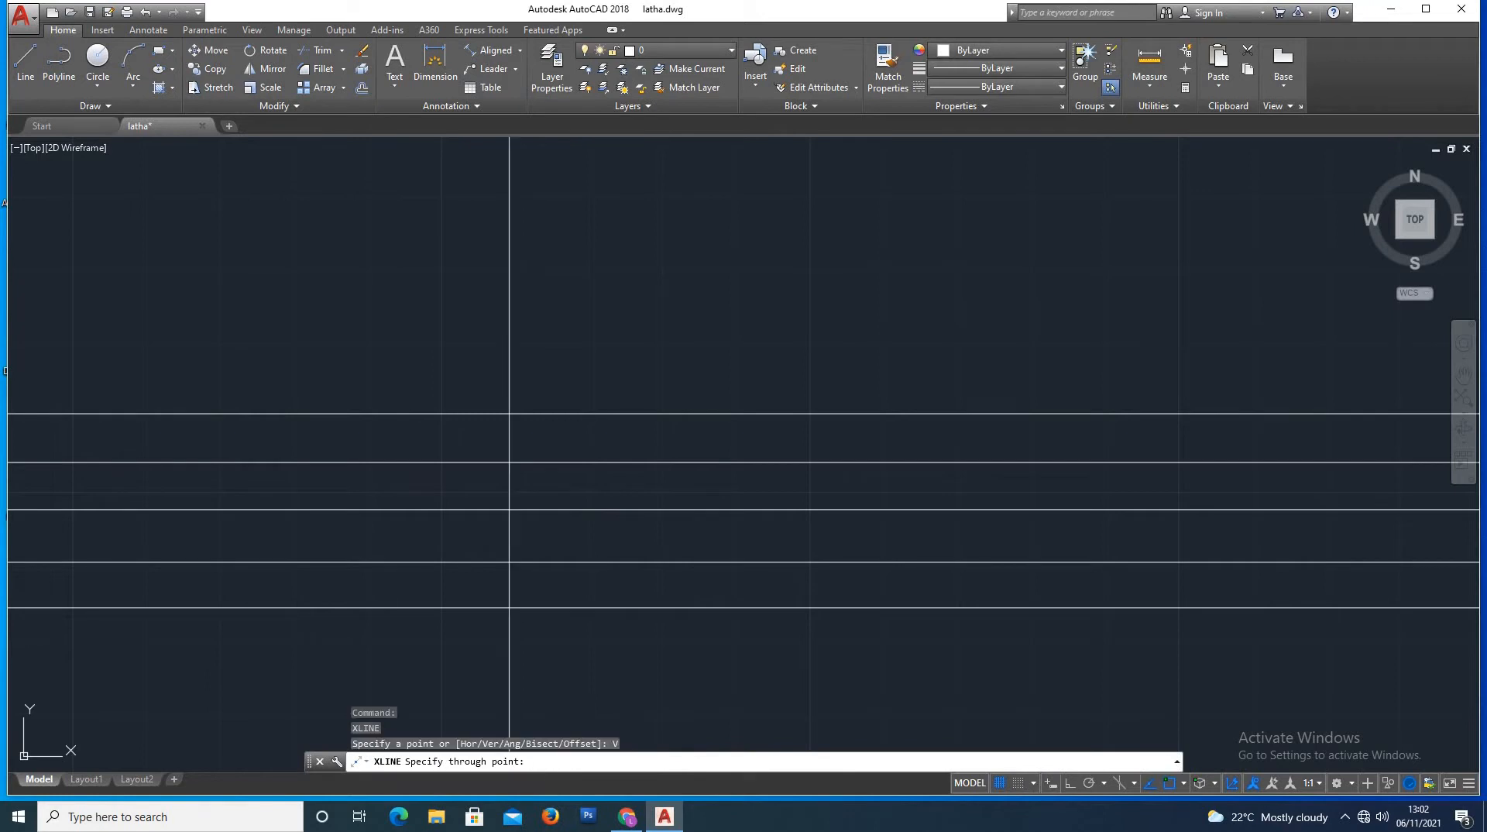
click(488, 675)
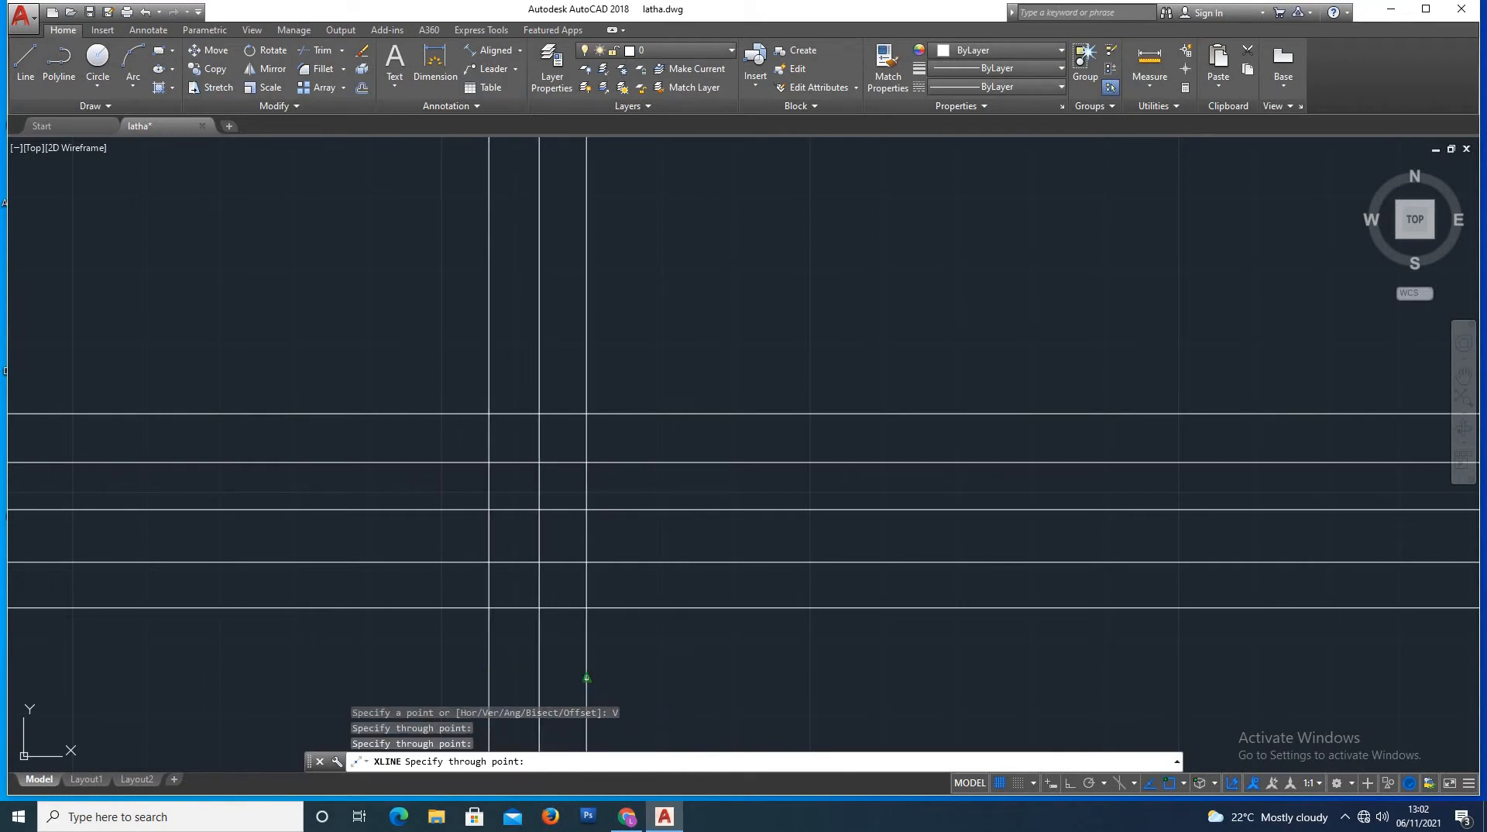
click(586, 678)
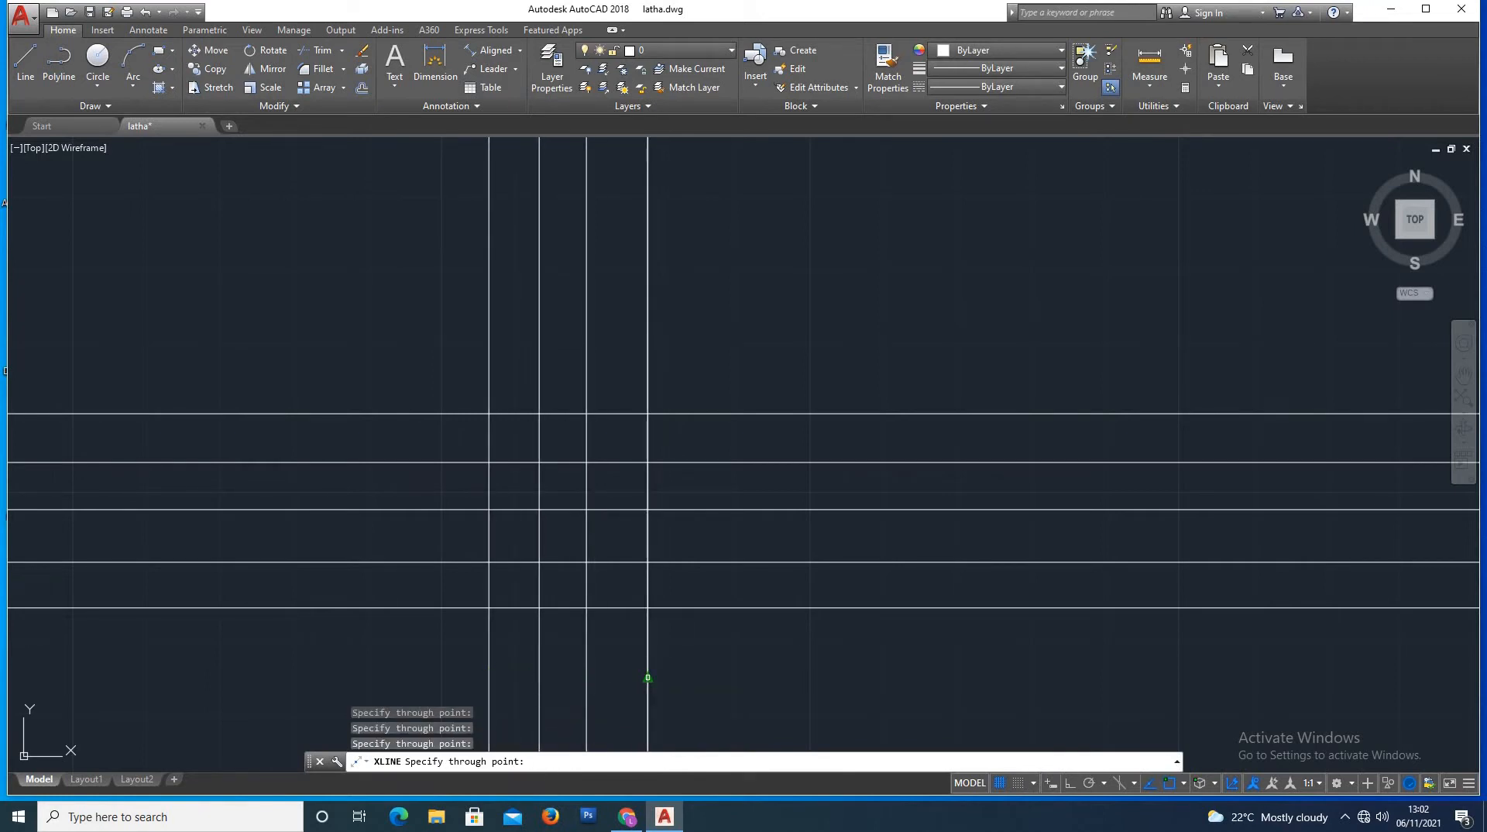
click(648, 677)
key(Return)
Draw six parallel construction lines at an angle of 25 degrees across the horizontal and vertical ones
key(Return)
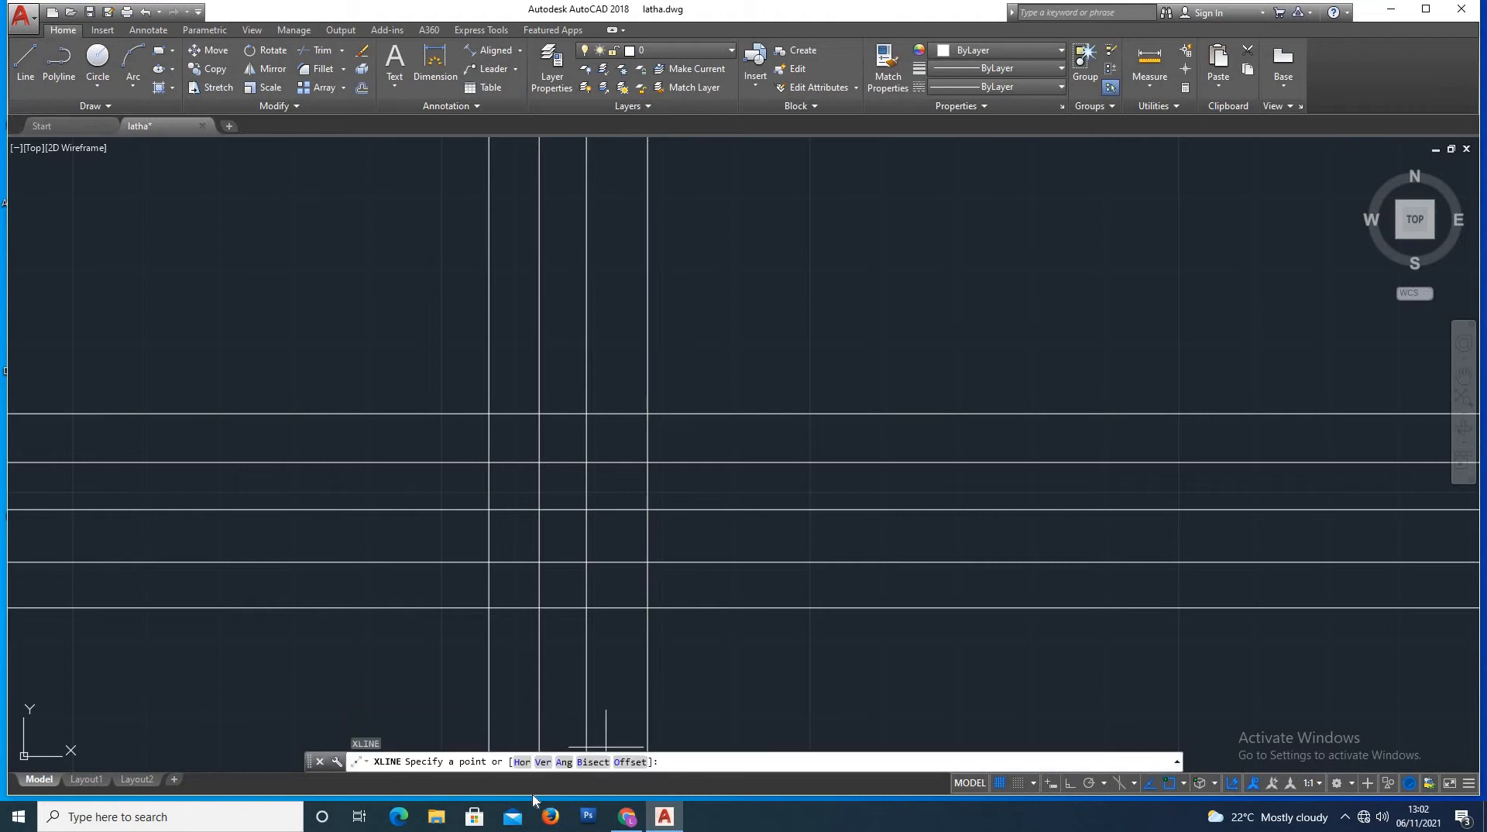
click(563, 762)
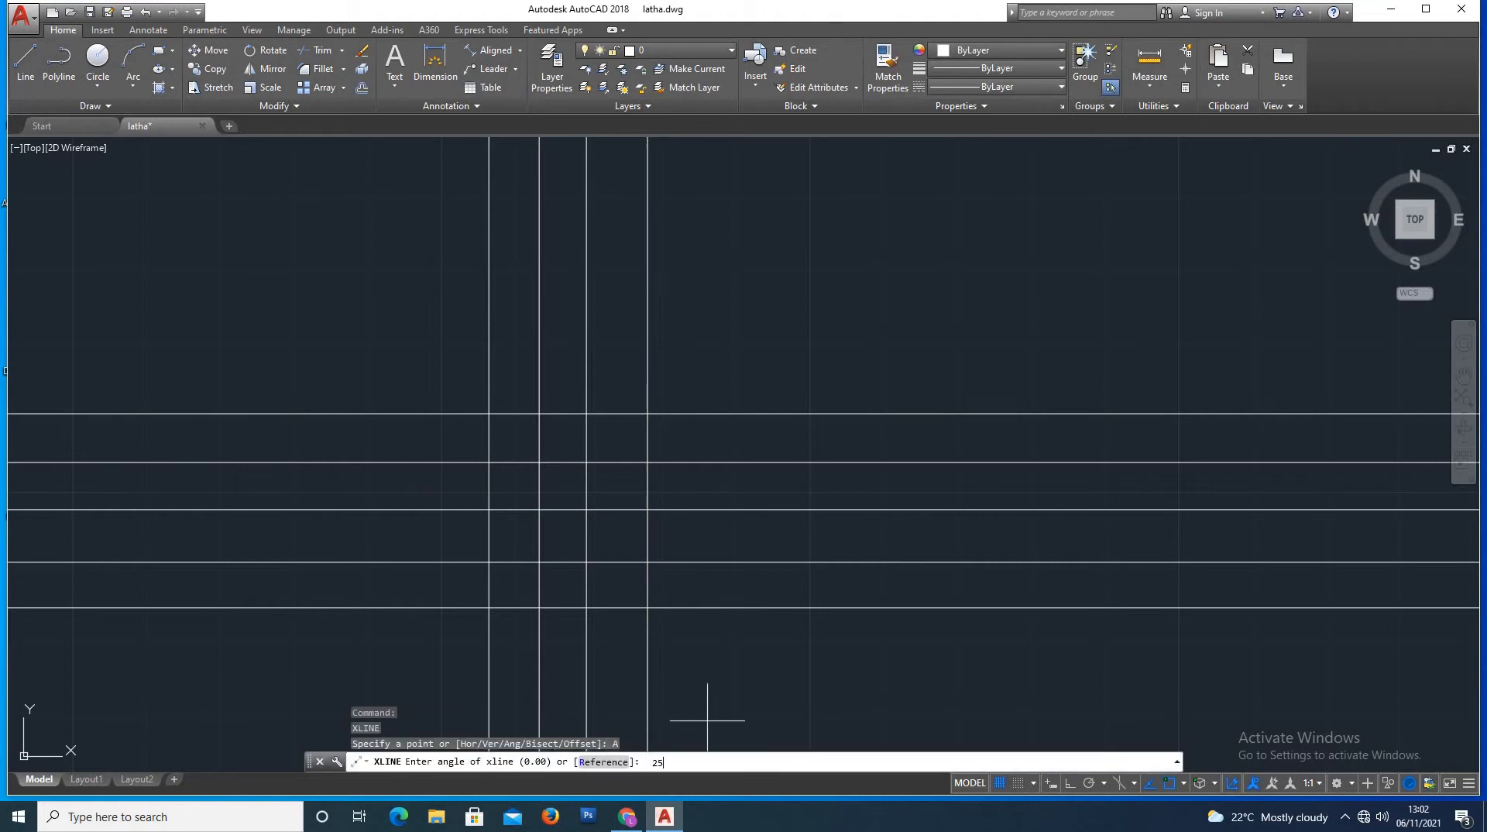
text(25)
key(Return)
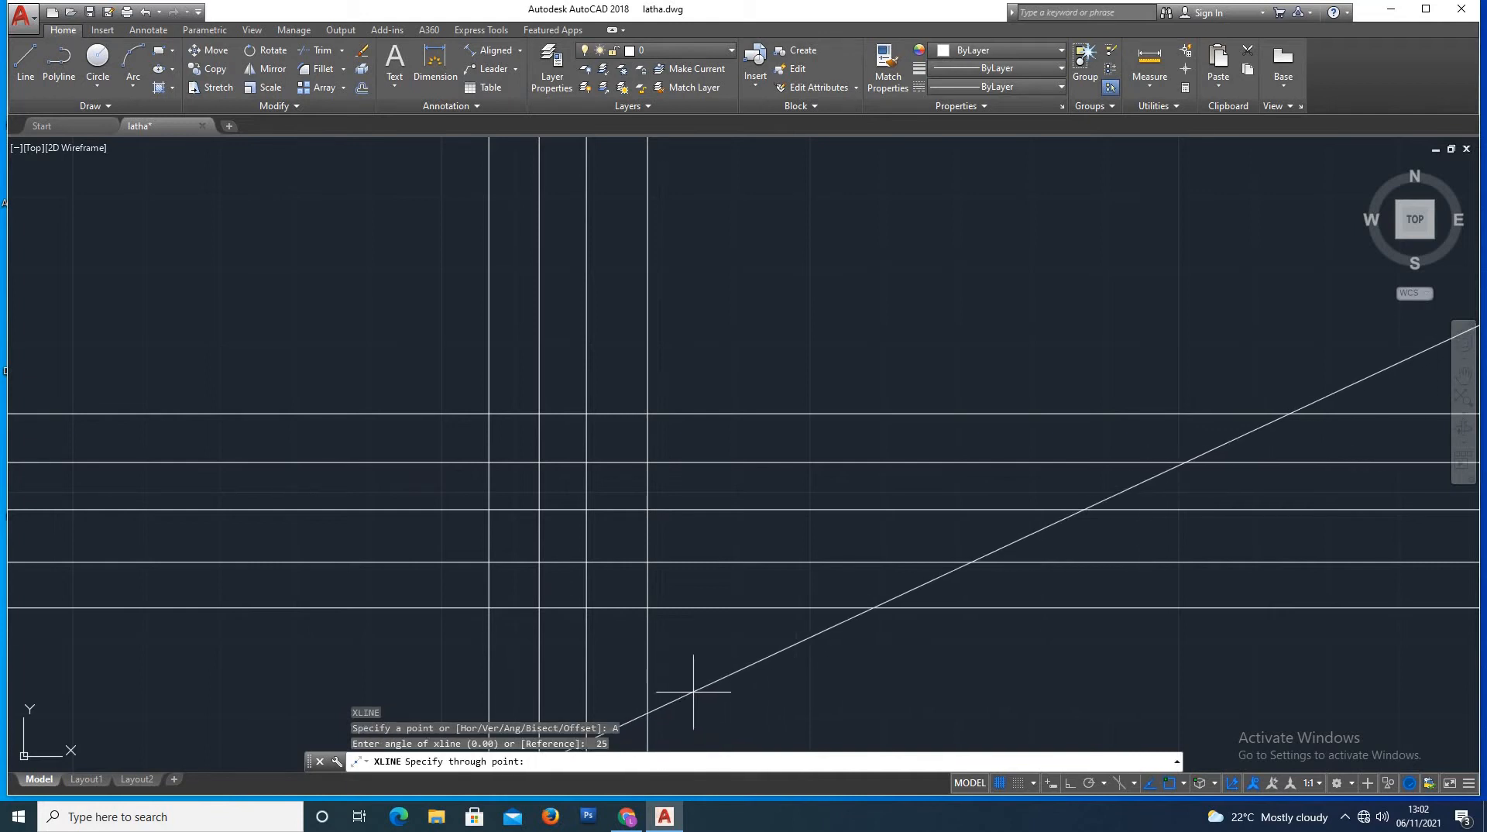
click(690, 681)
click(672, 636)
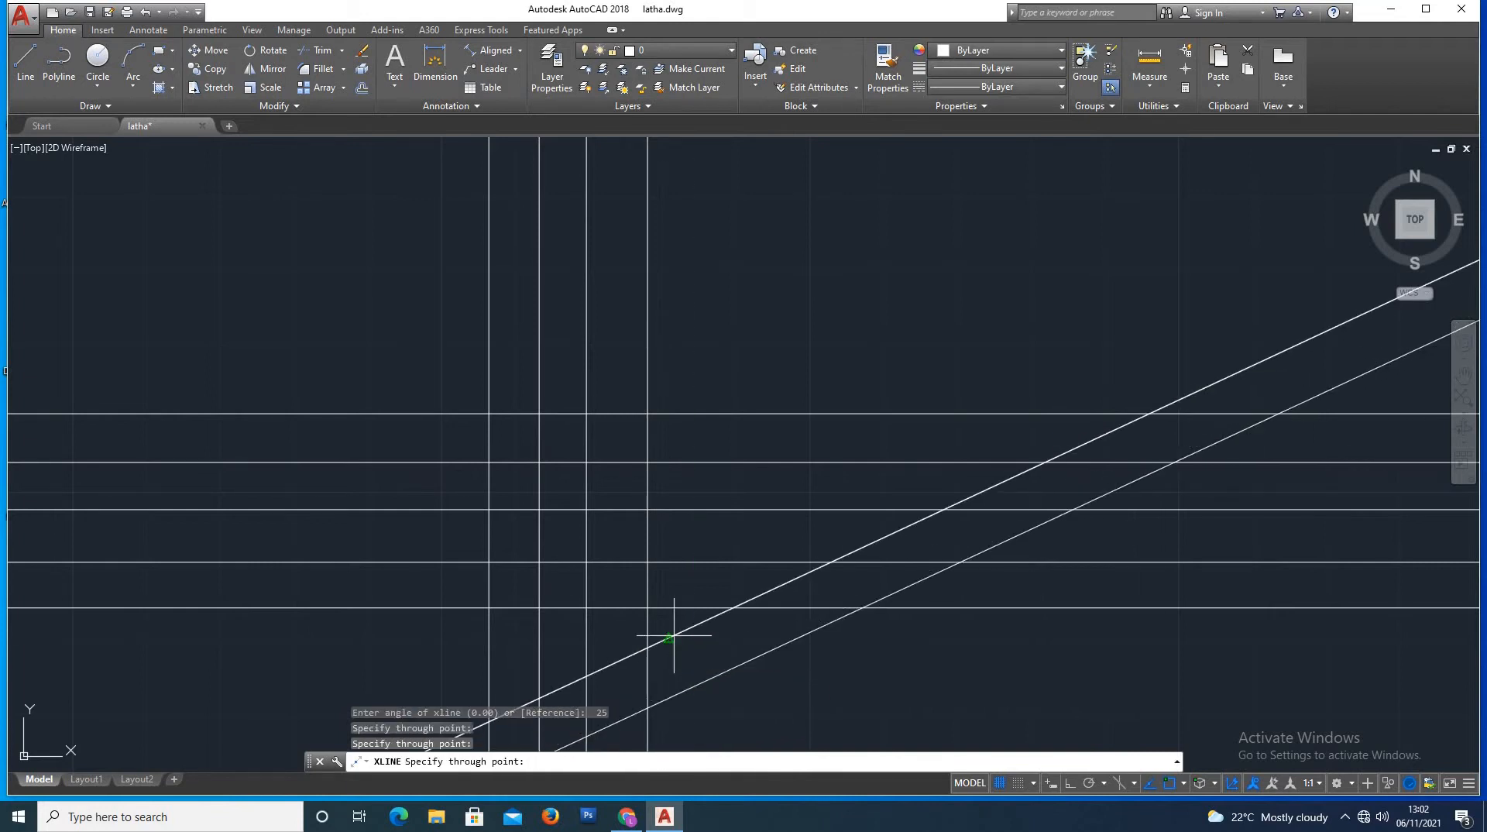
click(658, 576)
click(624, 520)
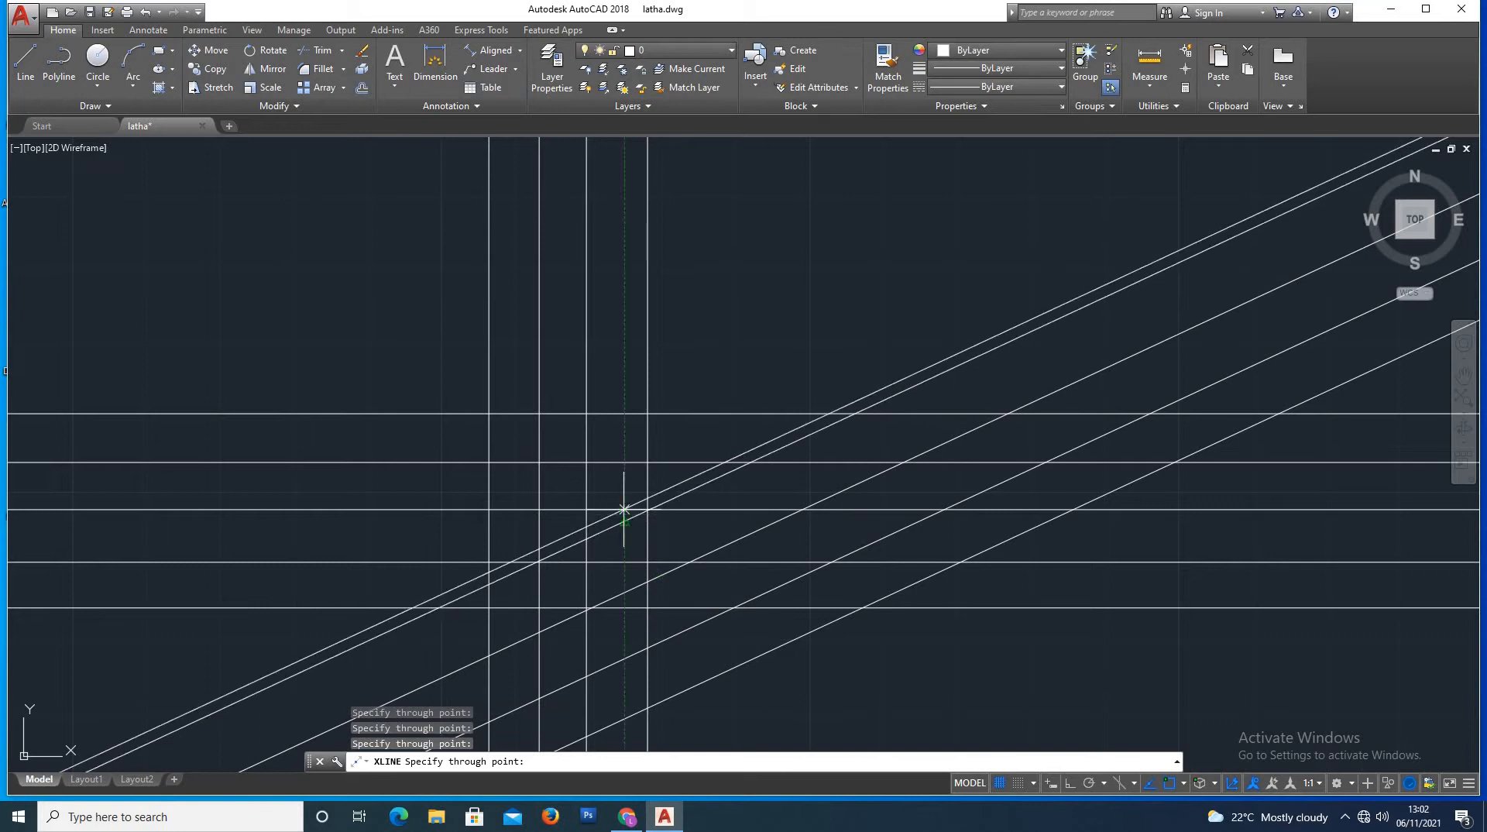
click(616, 461)
click(603, 411)
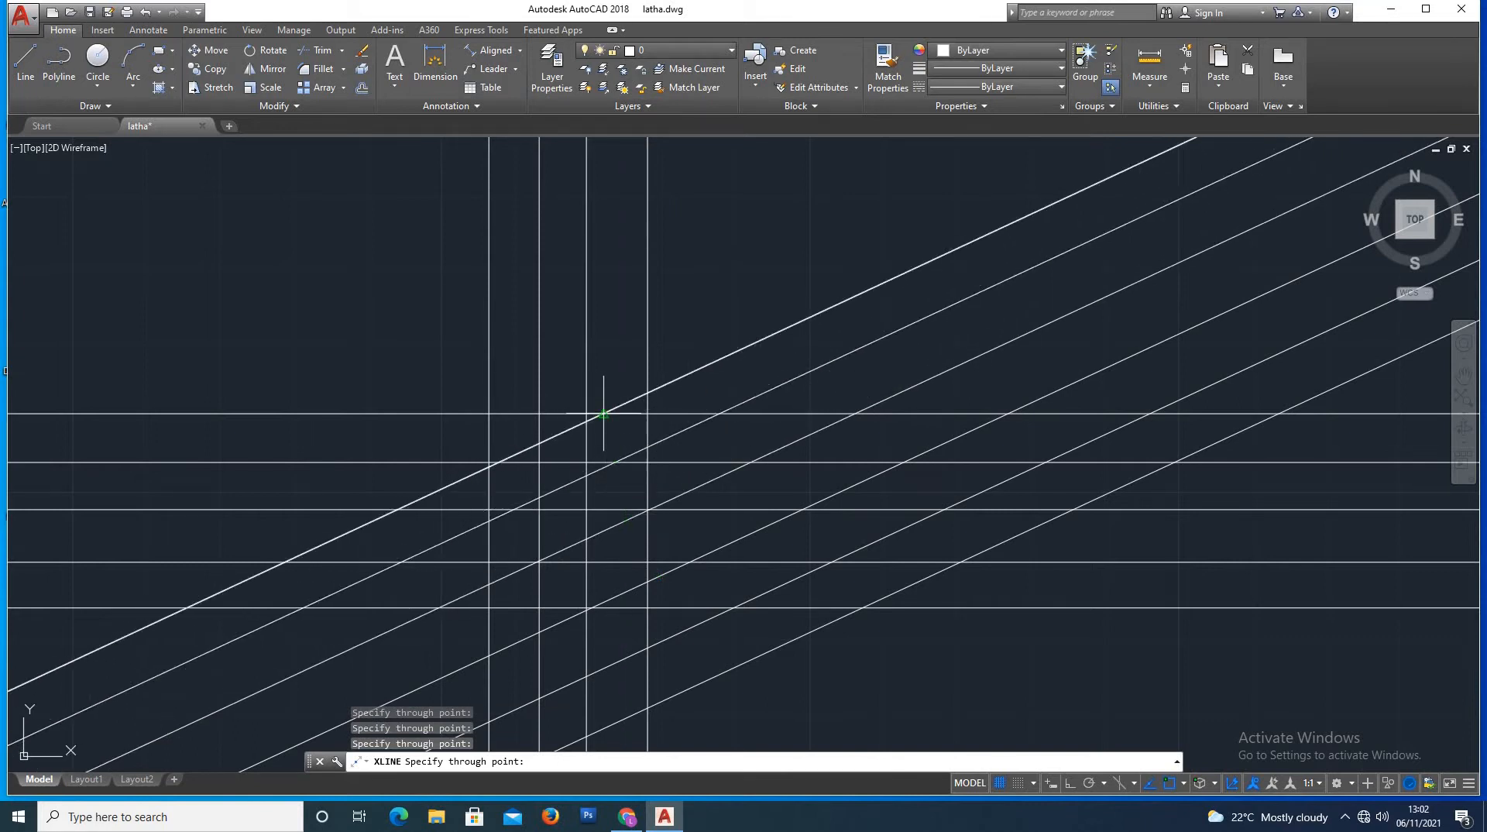
key(Escape)
Draw a fan of eleven bisecting construction lines with the Bisect option, entering 30 for the angle vertex point
key(Return)
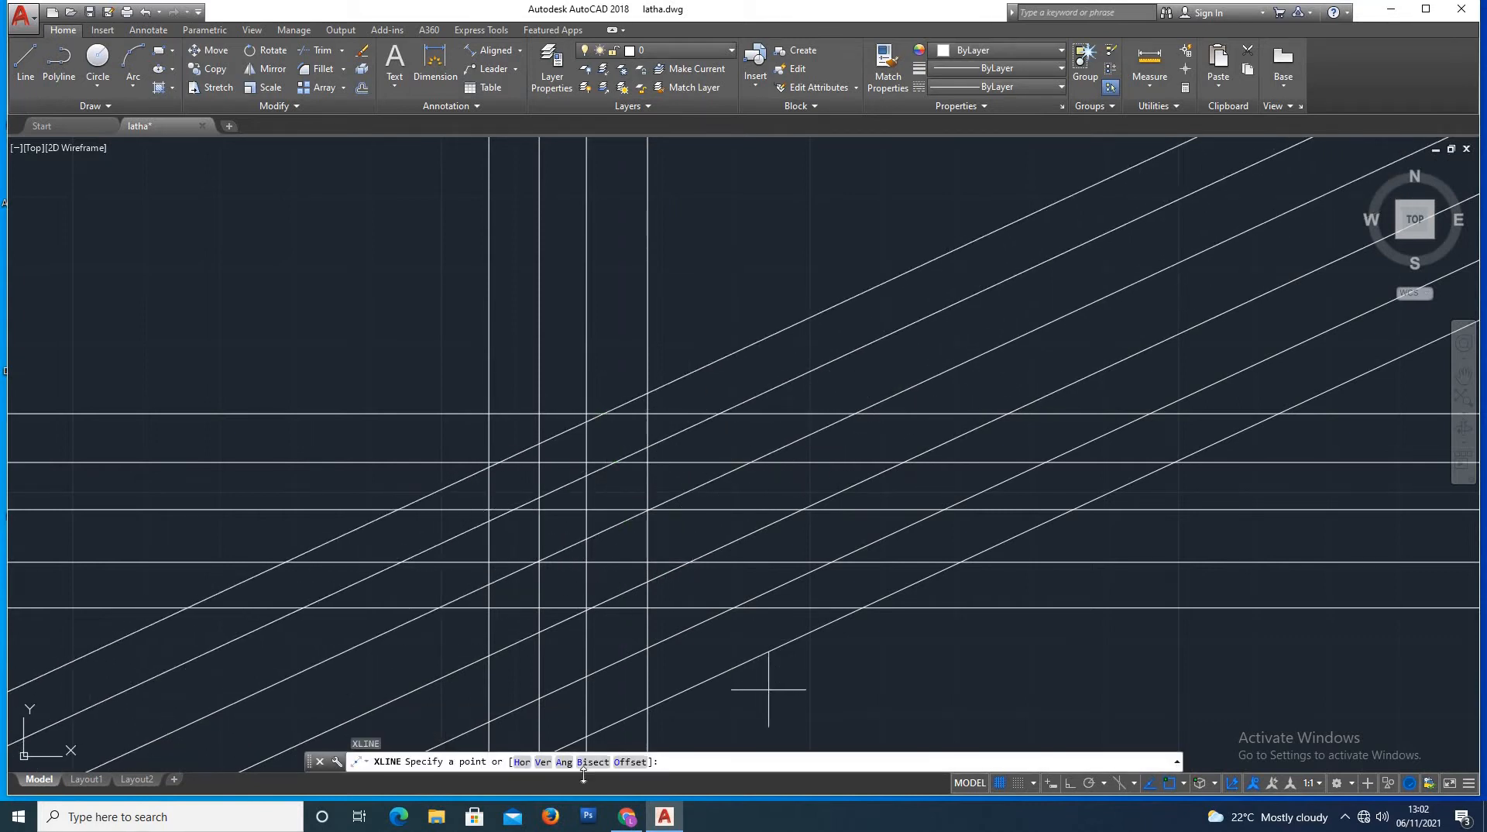
click(593, 761)
scroll(534, 604, down, 2)
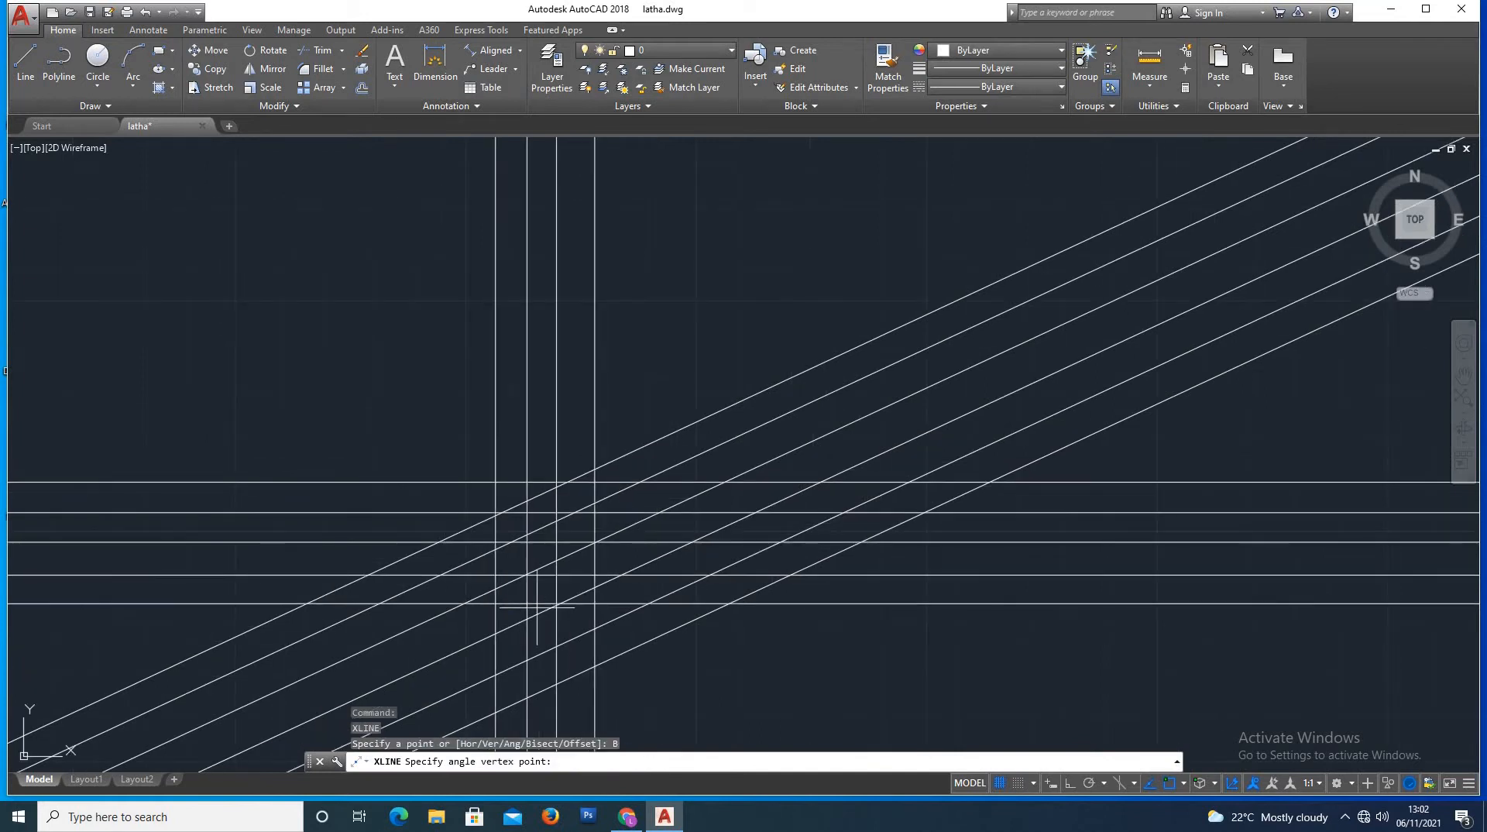
scroll(720, 672, up, 2)
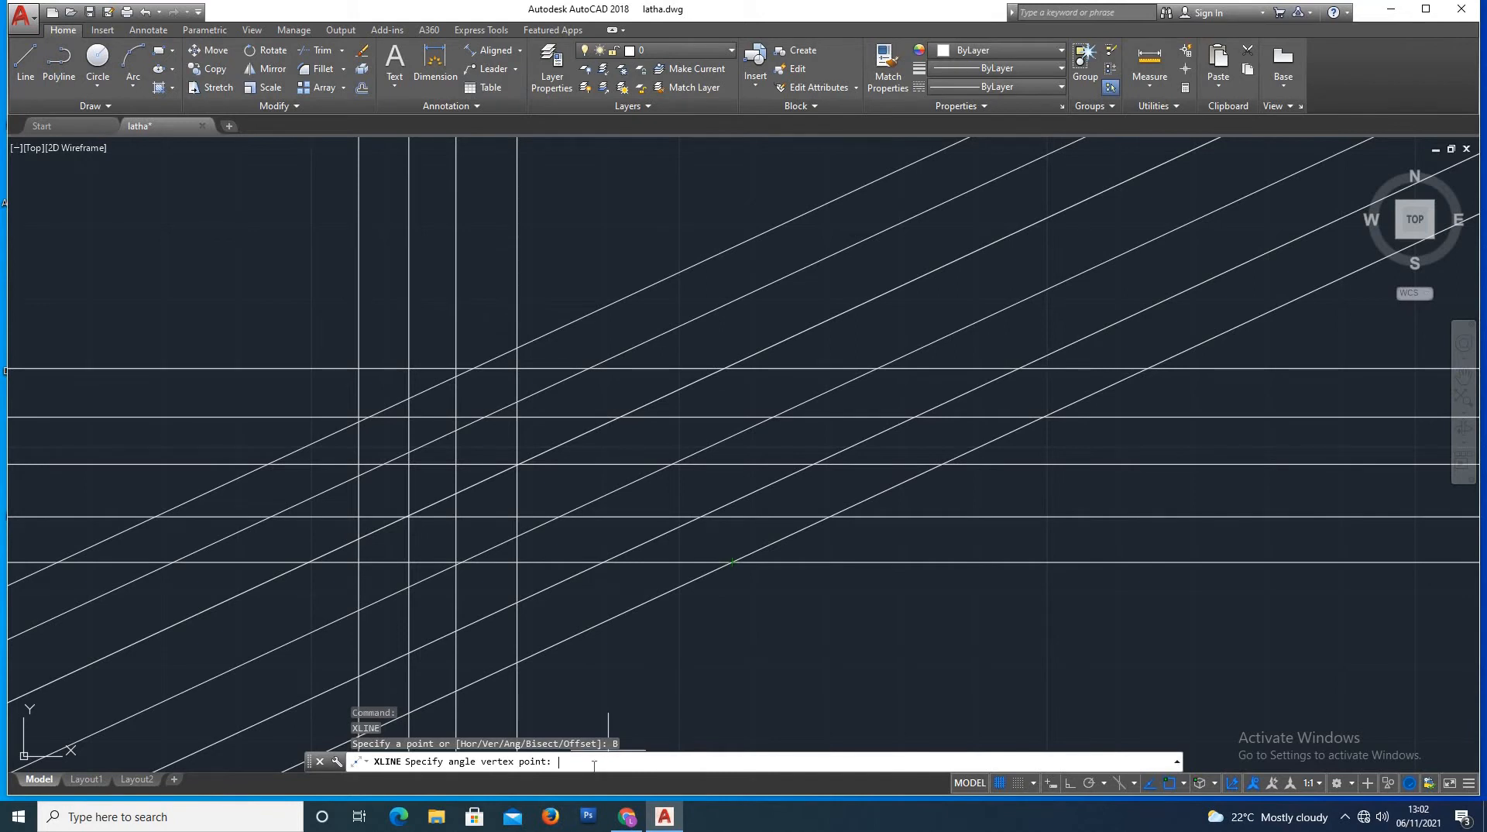
key(Return)
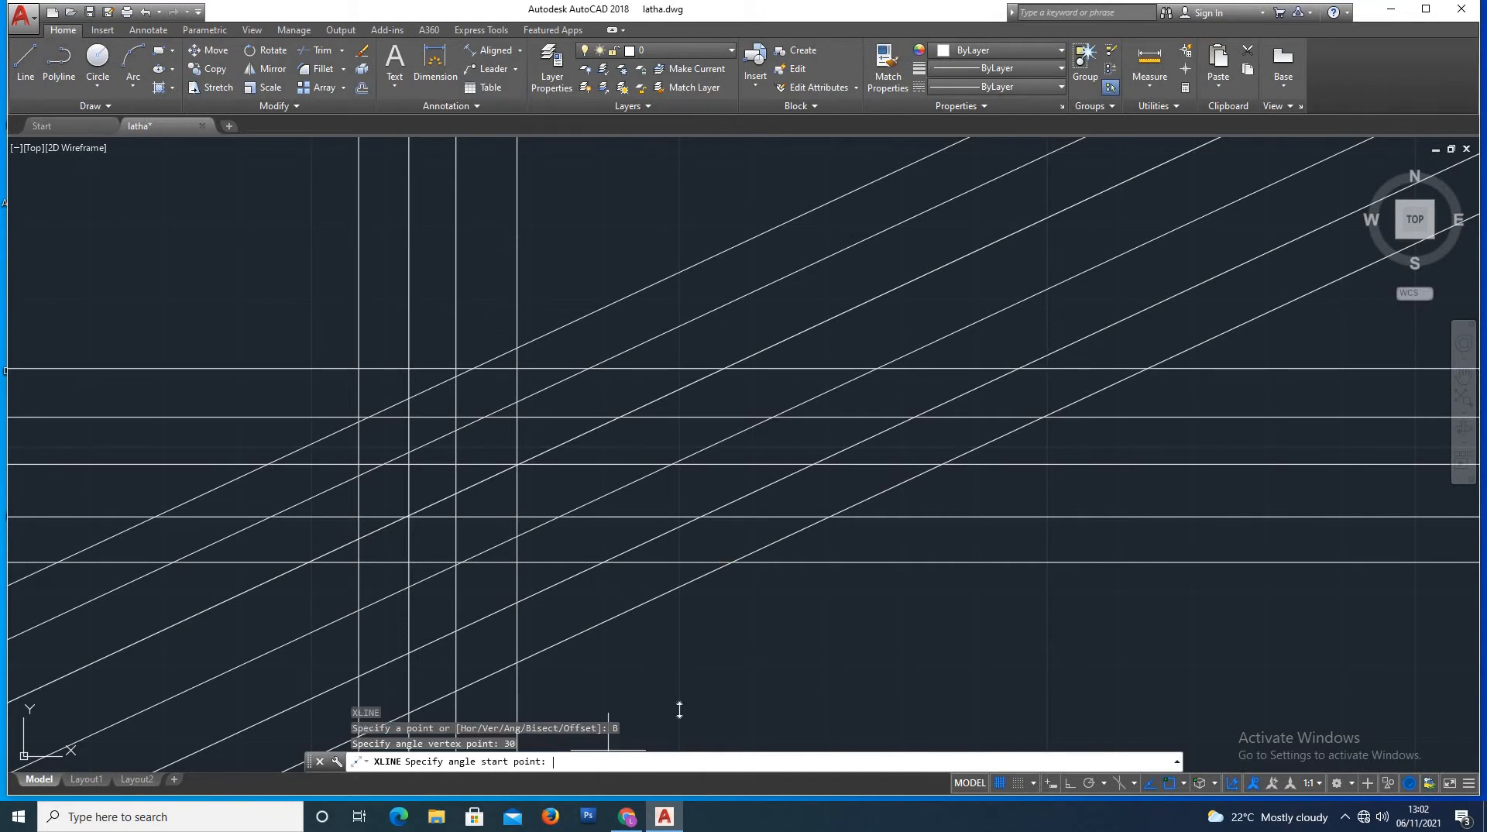
click(730, 563)
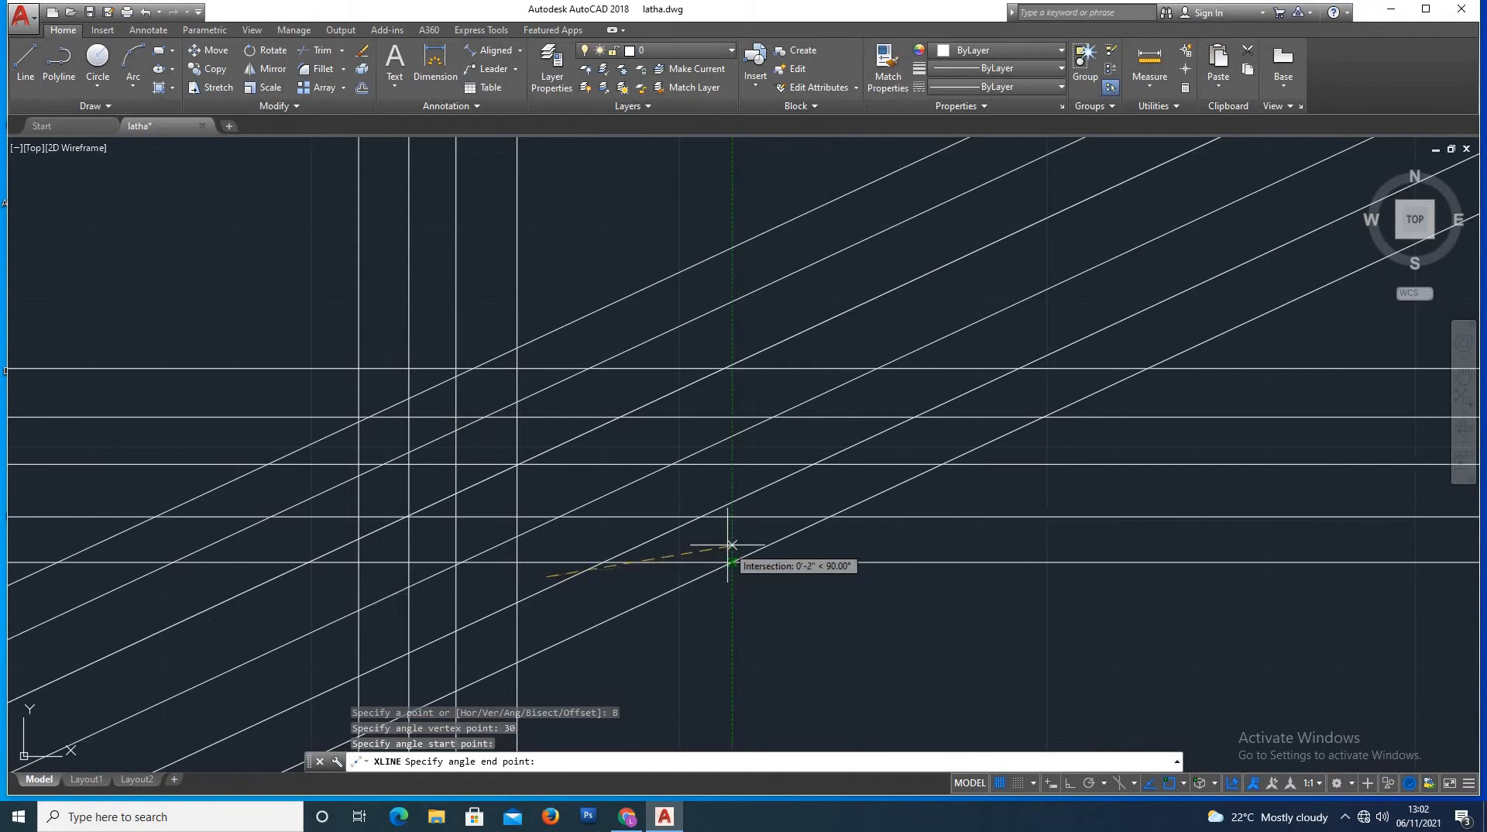
click(726, 540)
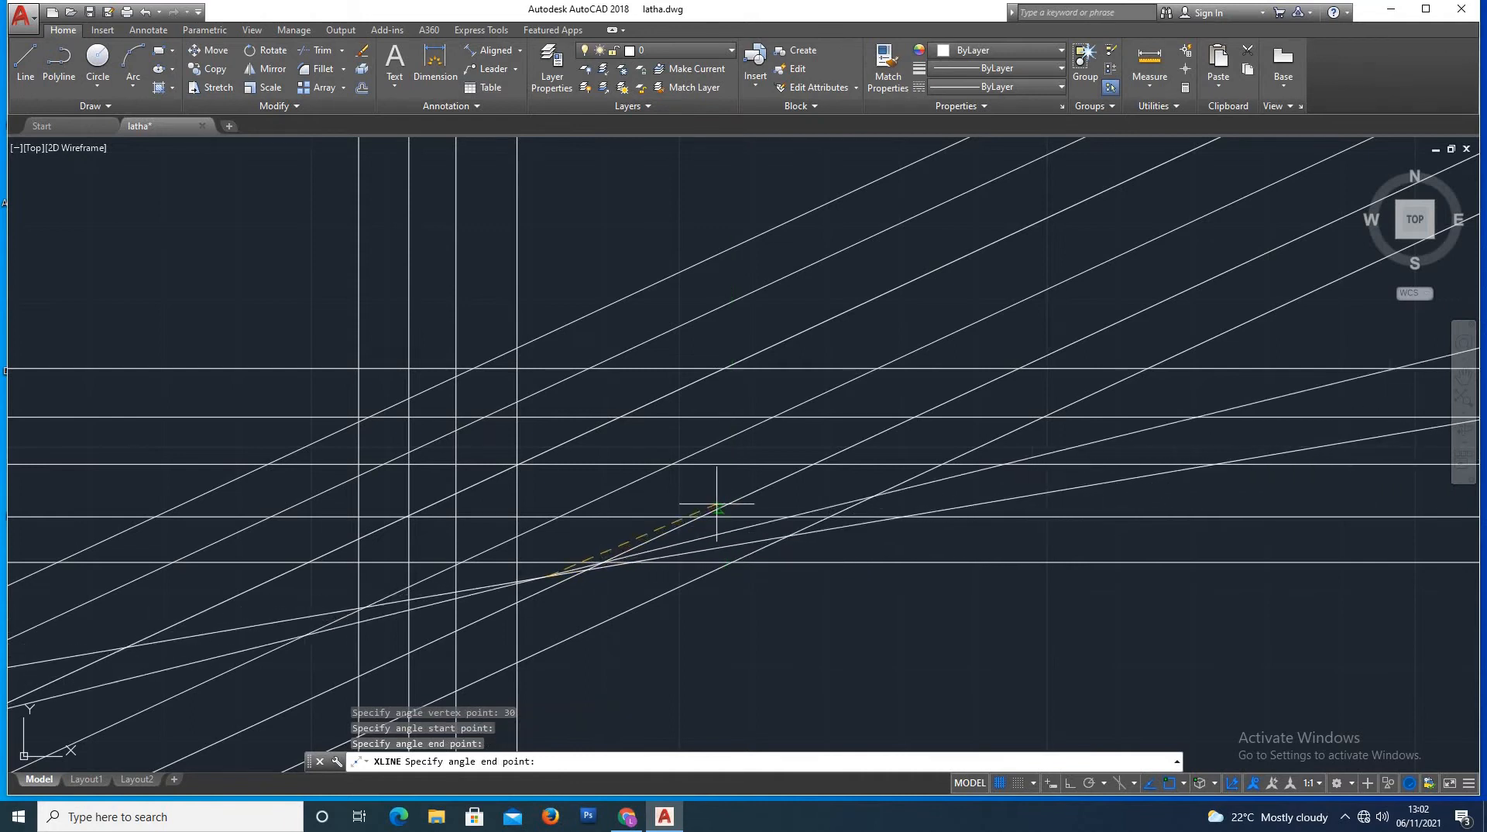
click(717, 506)
click(700, 470)
click(686, 439)
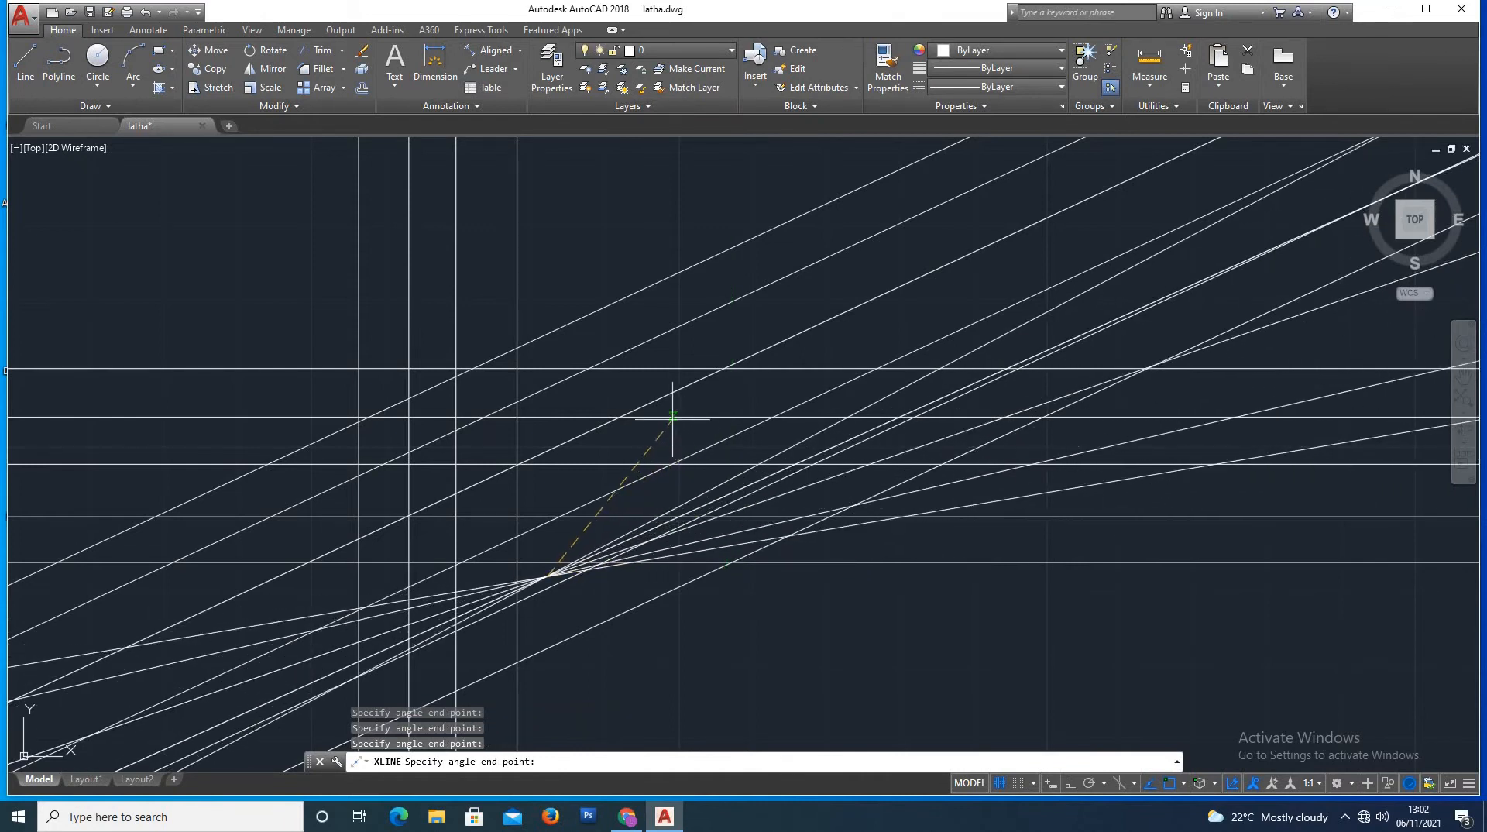
click(670, 416)
click(652, 400)
click(644, 386)
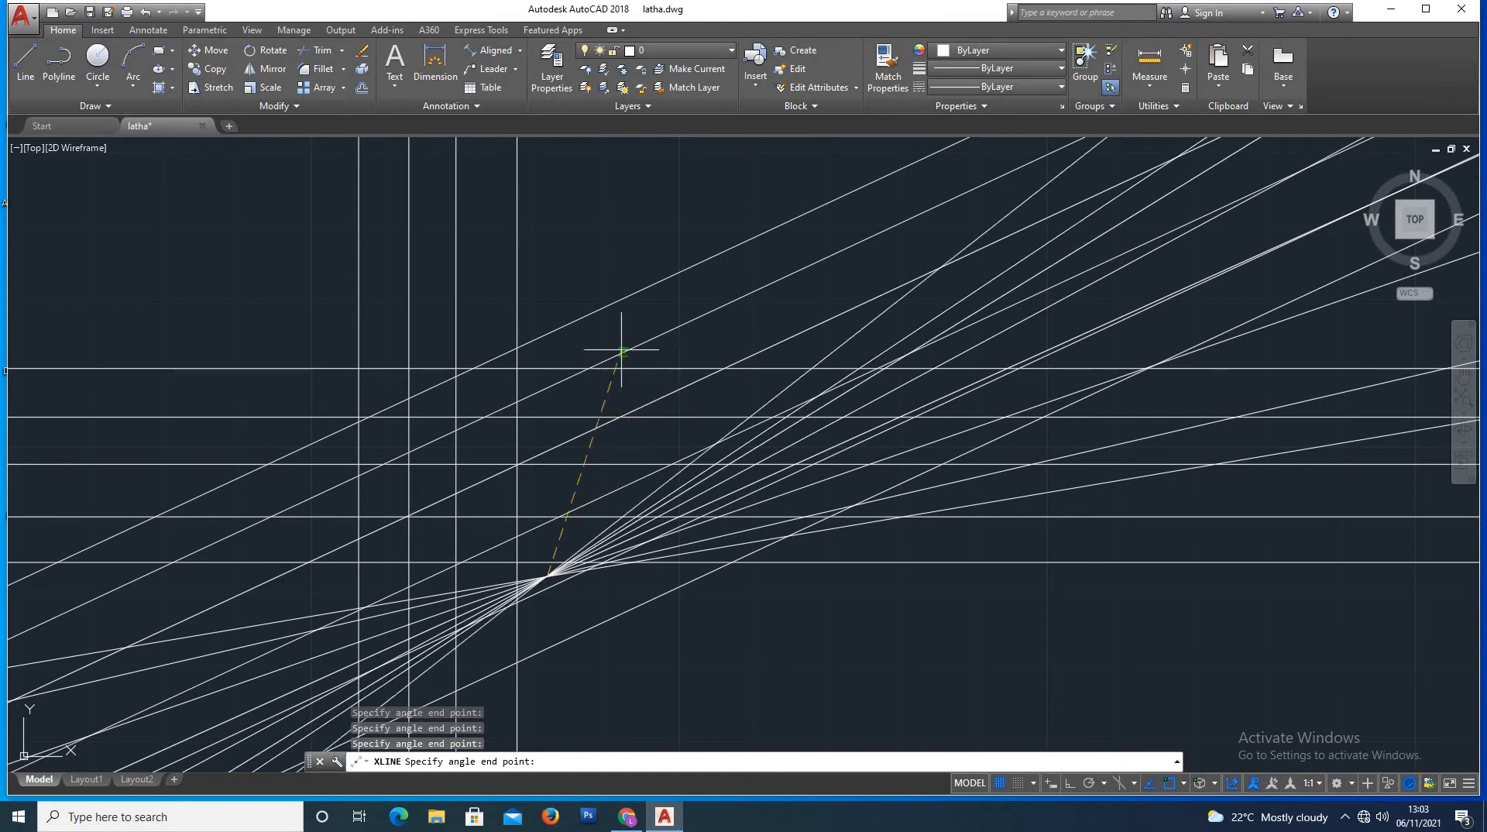
click(622, 351)
click(597, 314)
click(567, 277)
click(527, 247)
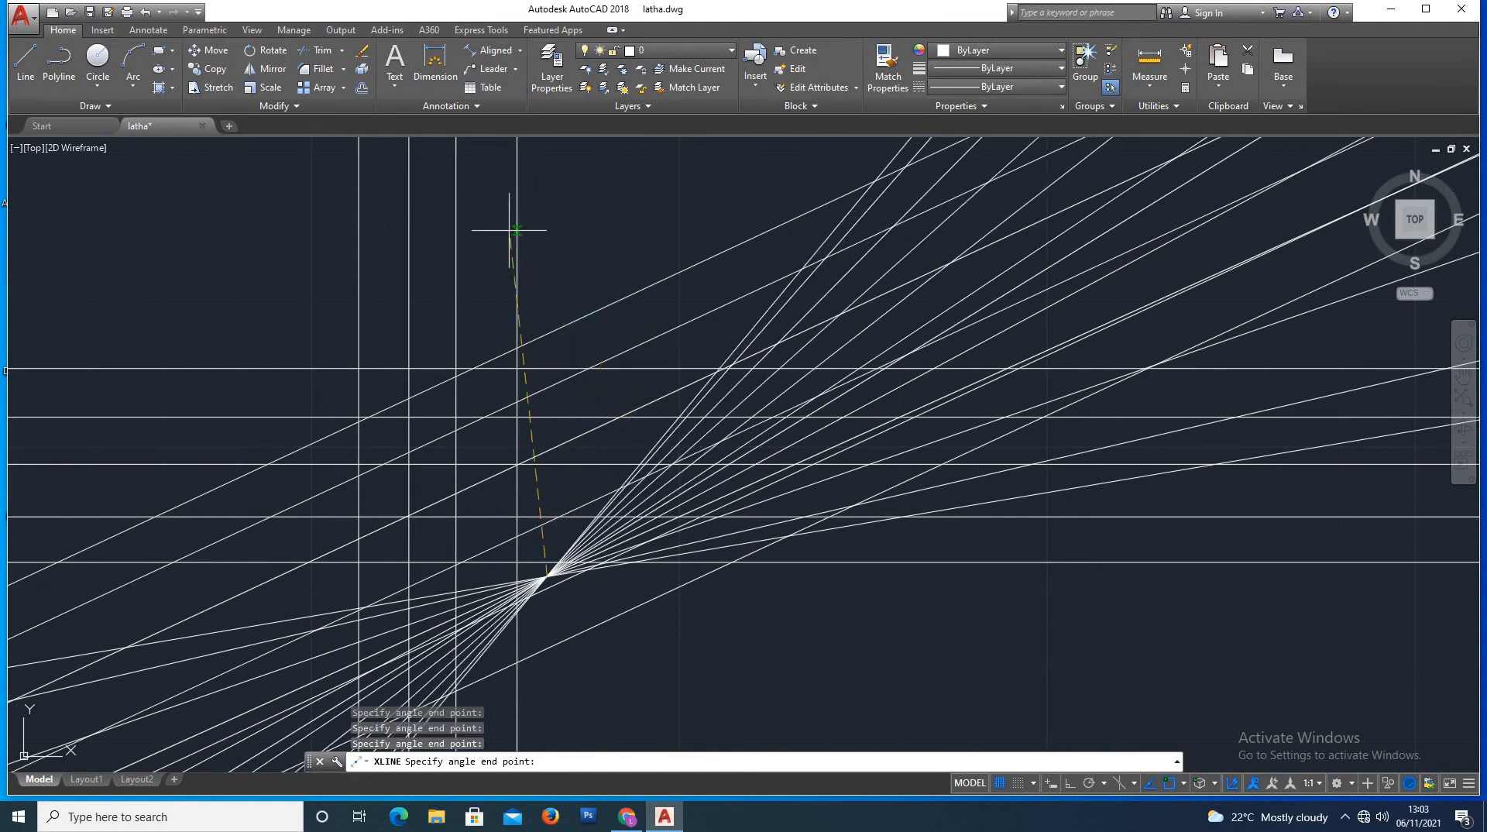
key(Escape)
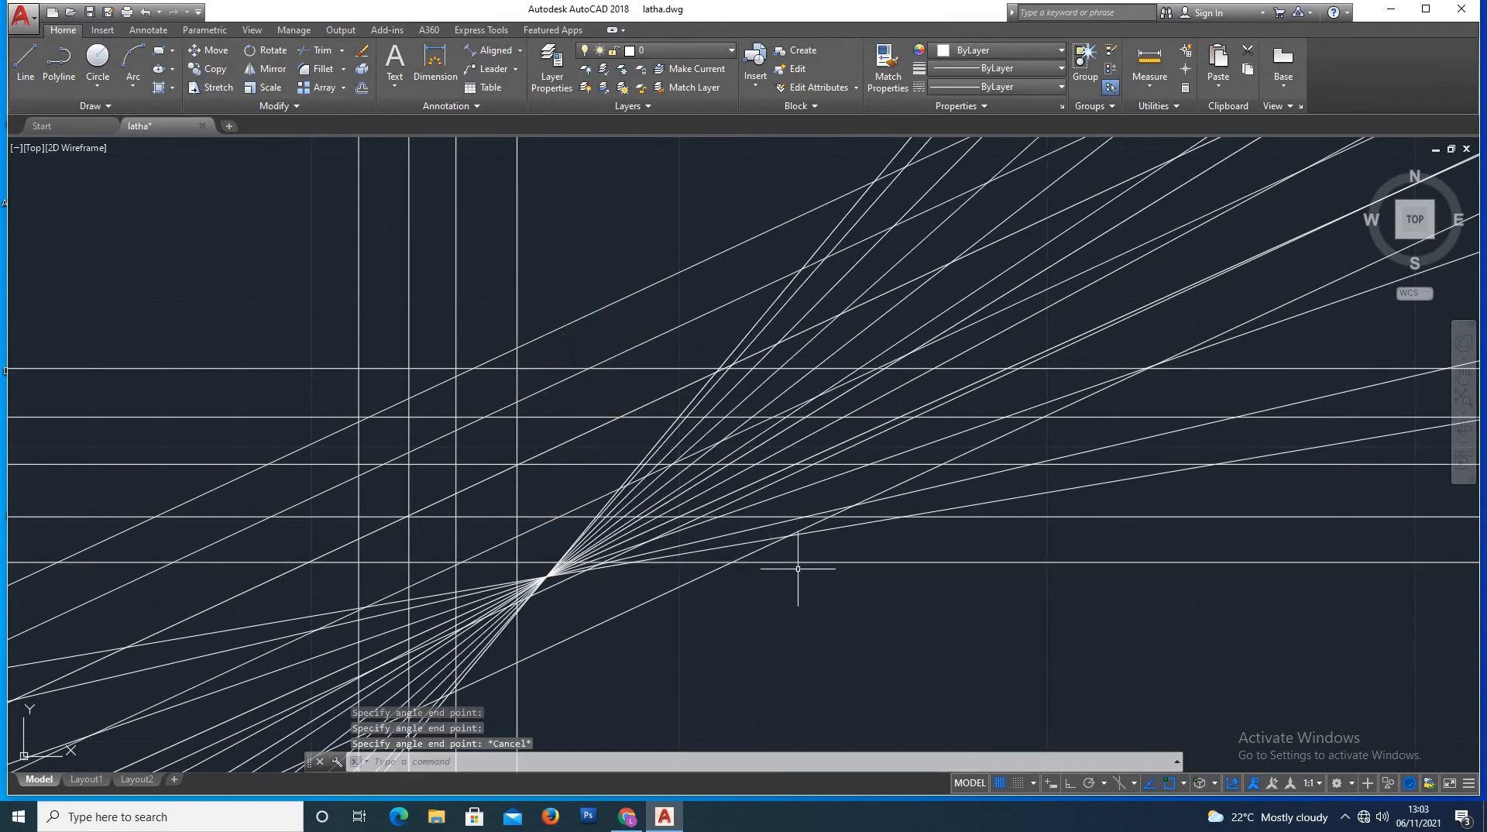
Undo the fan of bisecting construction lines
key(ctrl+z)
scroll(678, 529, down, 1)
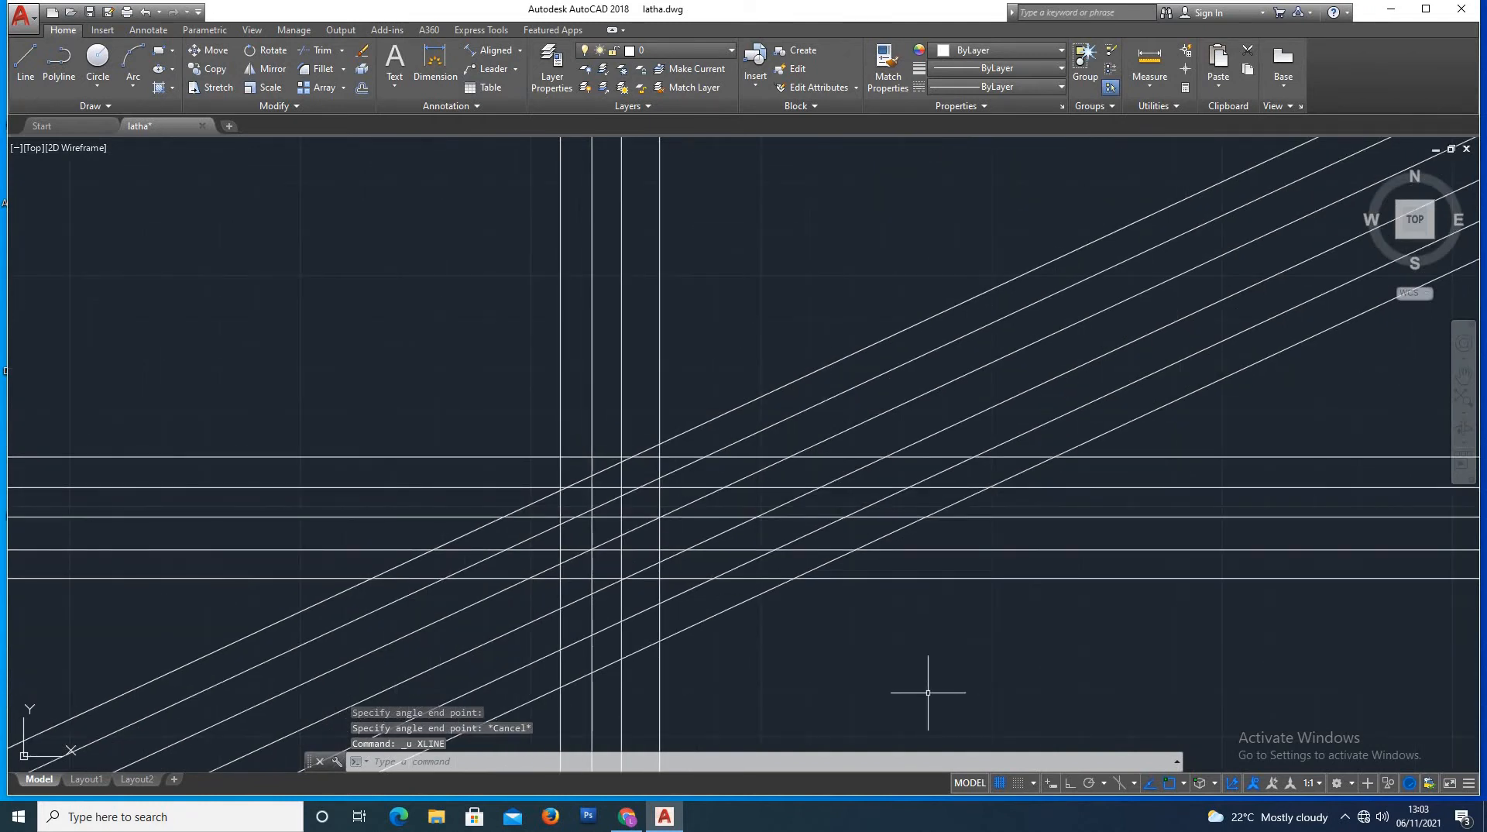
scroll(598, 624, down, 2)
scroll(858, 640, up, 4)
key(ctrl+z)
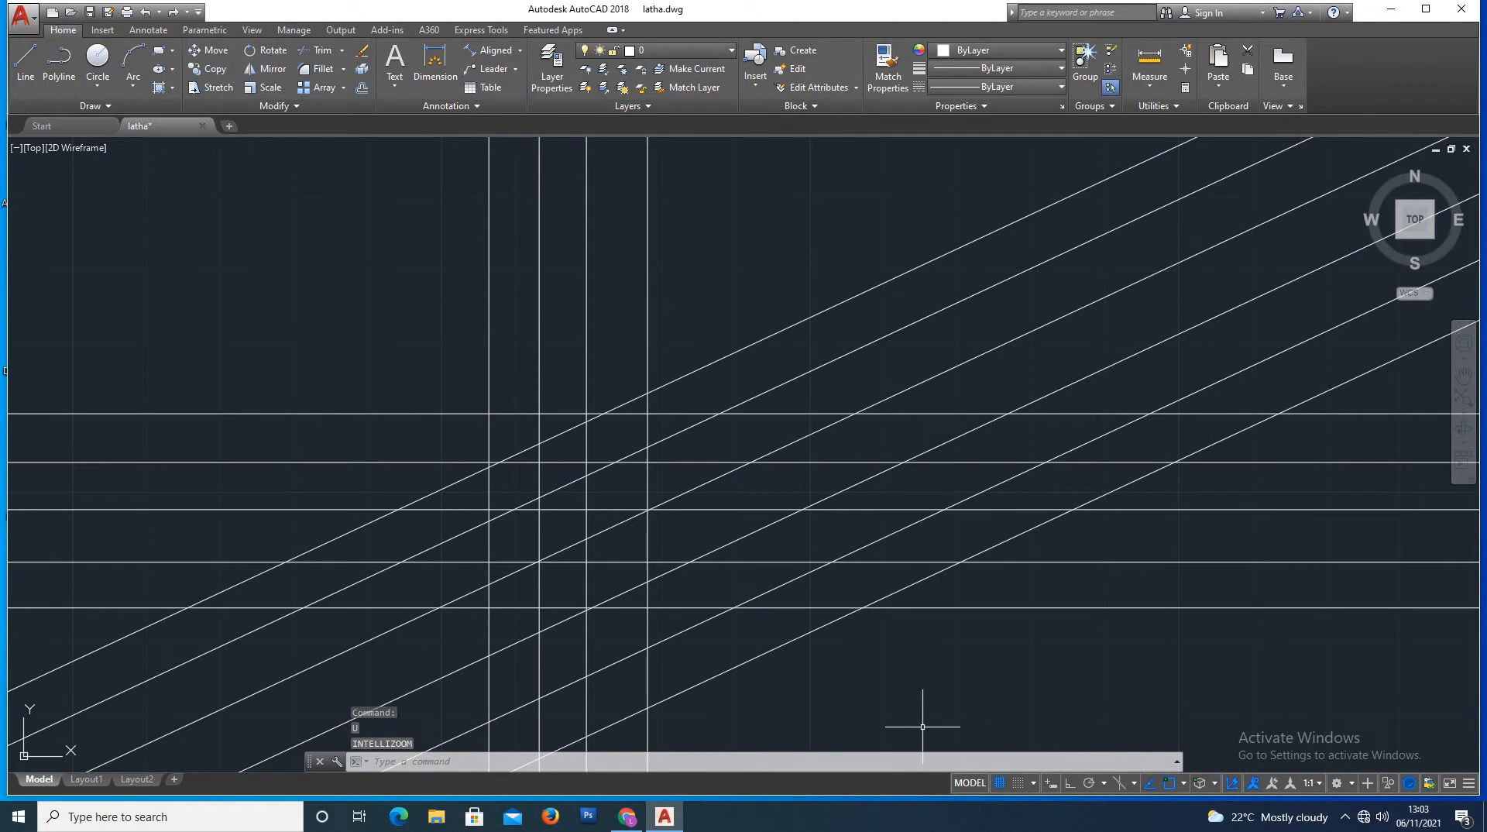
Offset the lowest horizontal construction line downward twice in succession with the construction line Offset option, using a distance of 5'
key(Return)
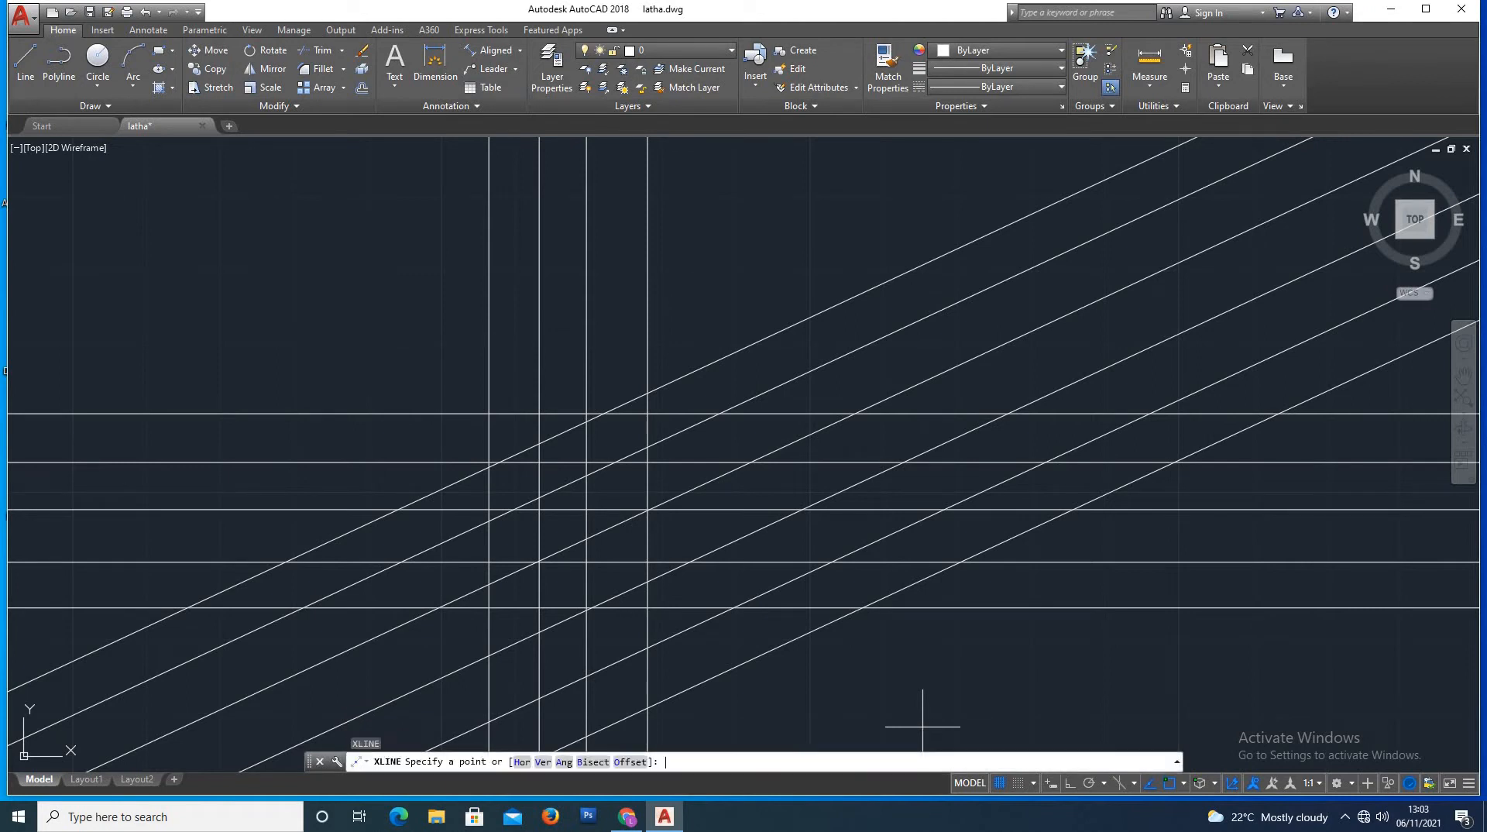
click(629, 761)
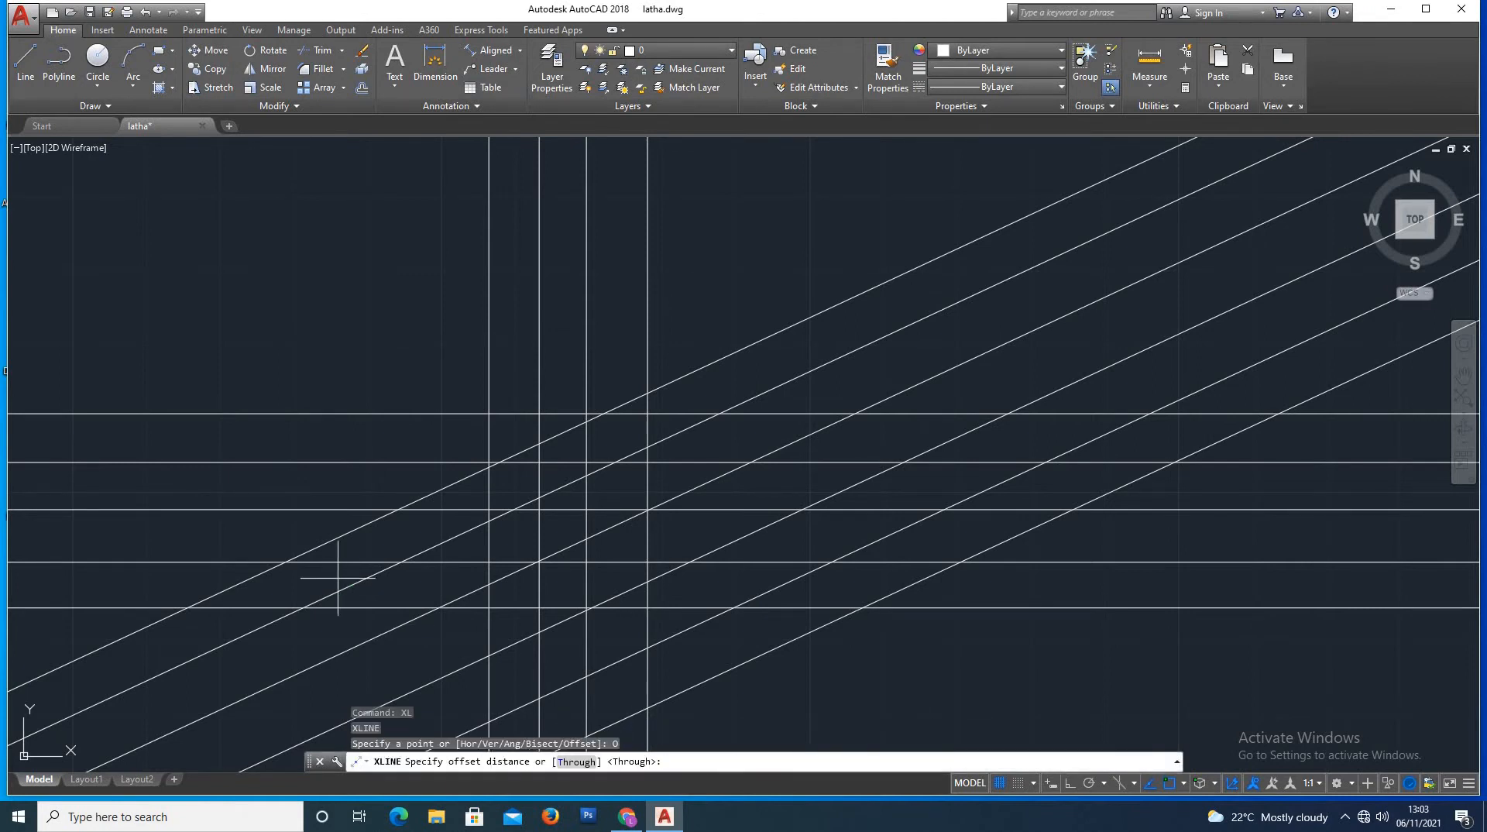
scroll(335, 577, down, 1)
scroll(680, 672, down, 1)
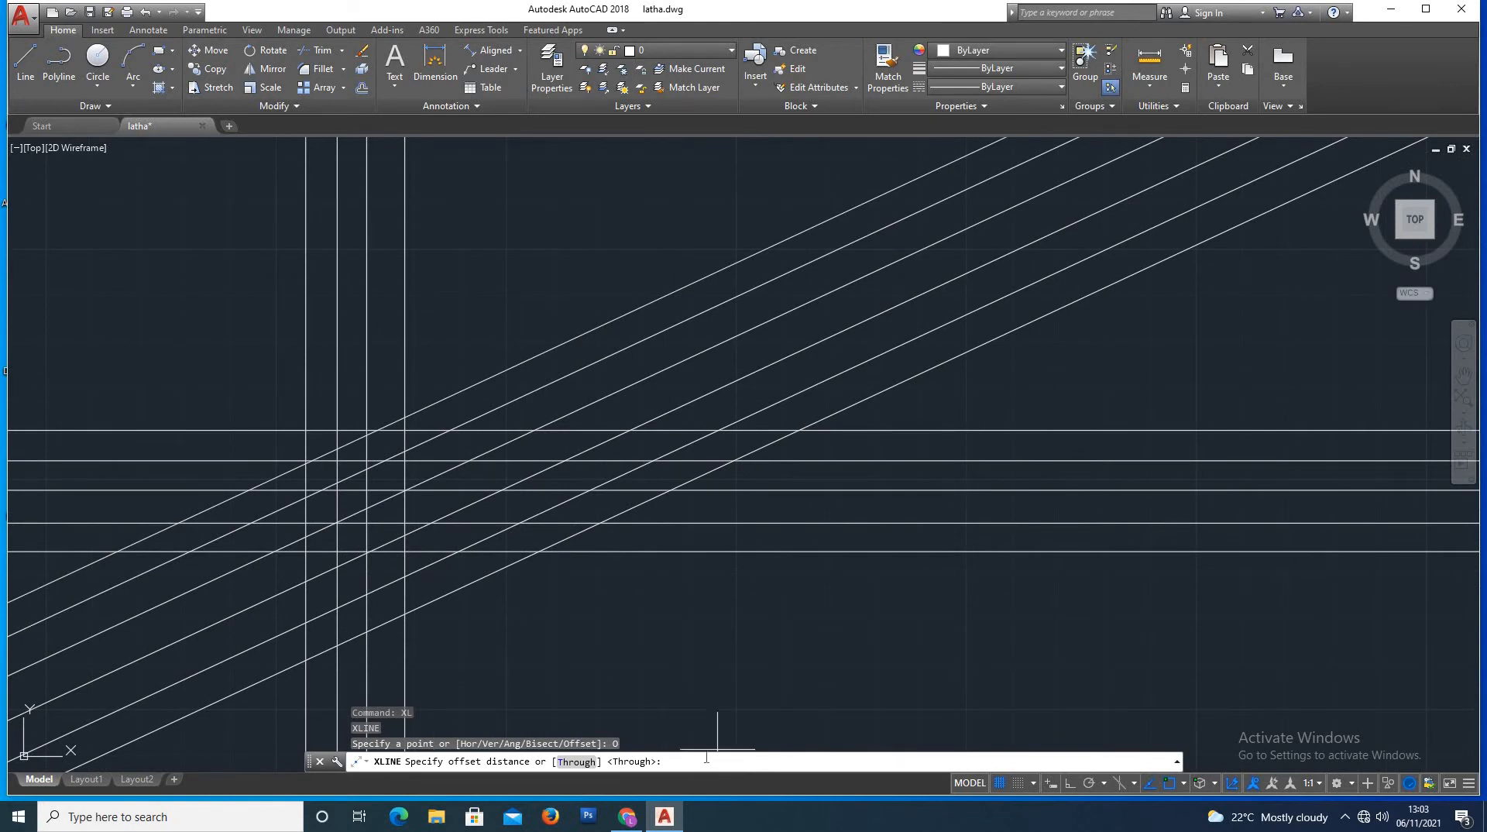
text(5')
key(Return)
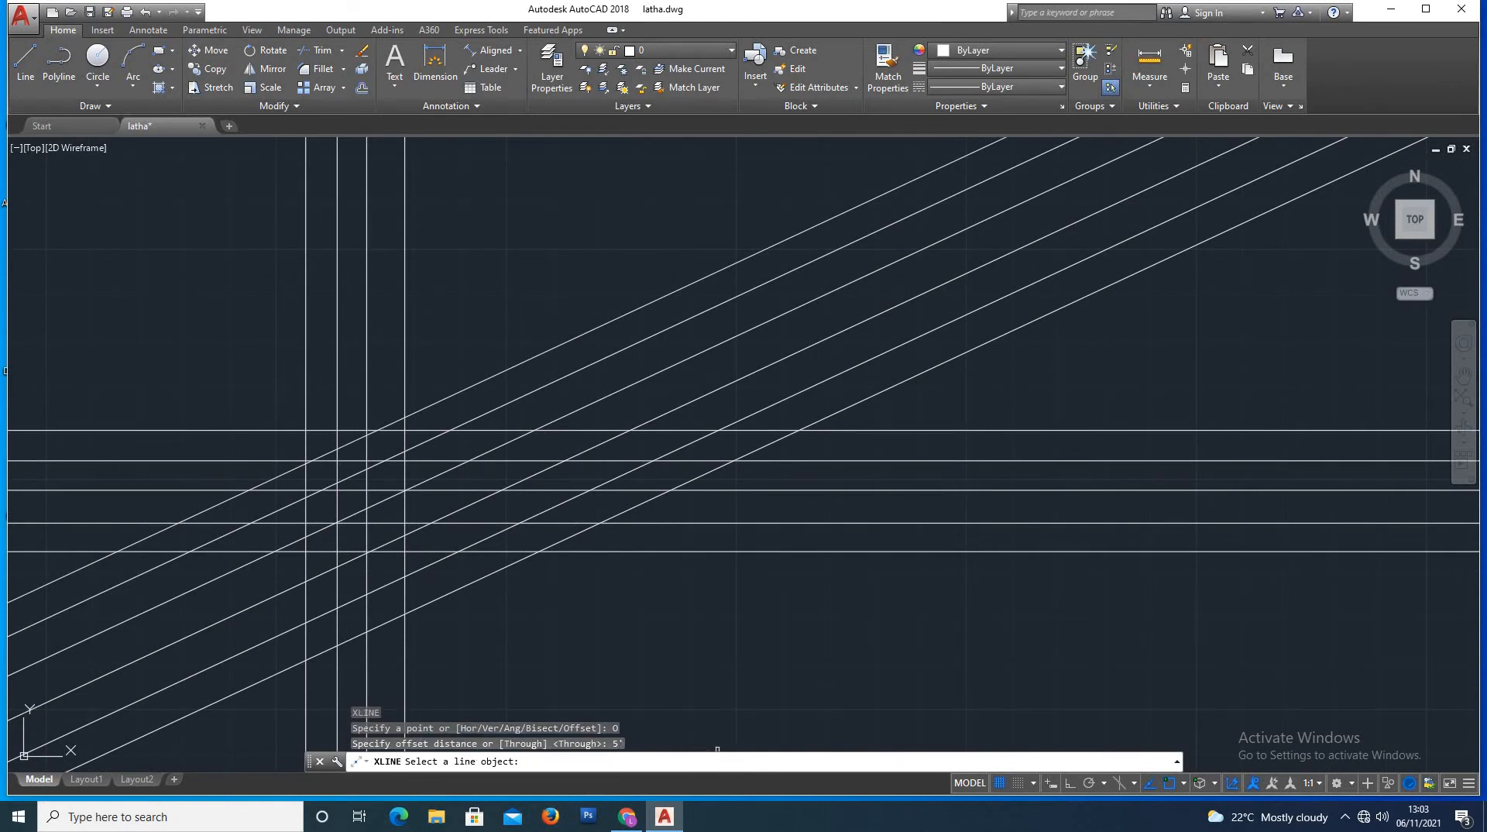
scroll(691, 564, down, 1)
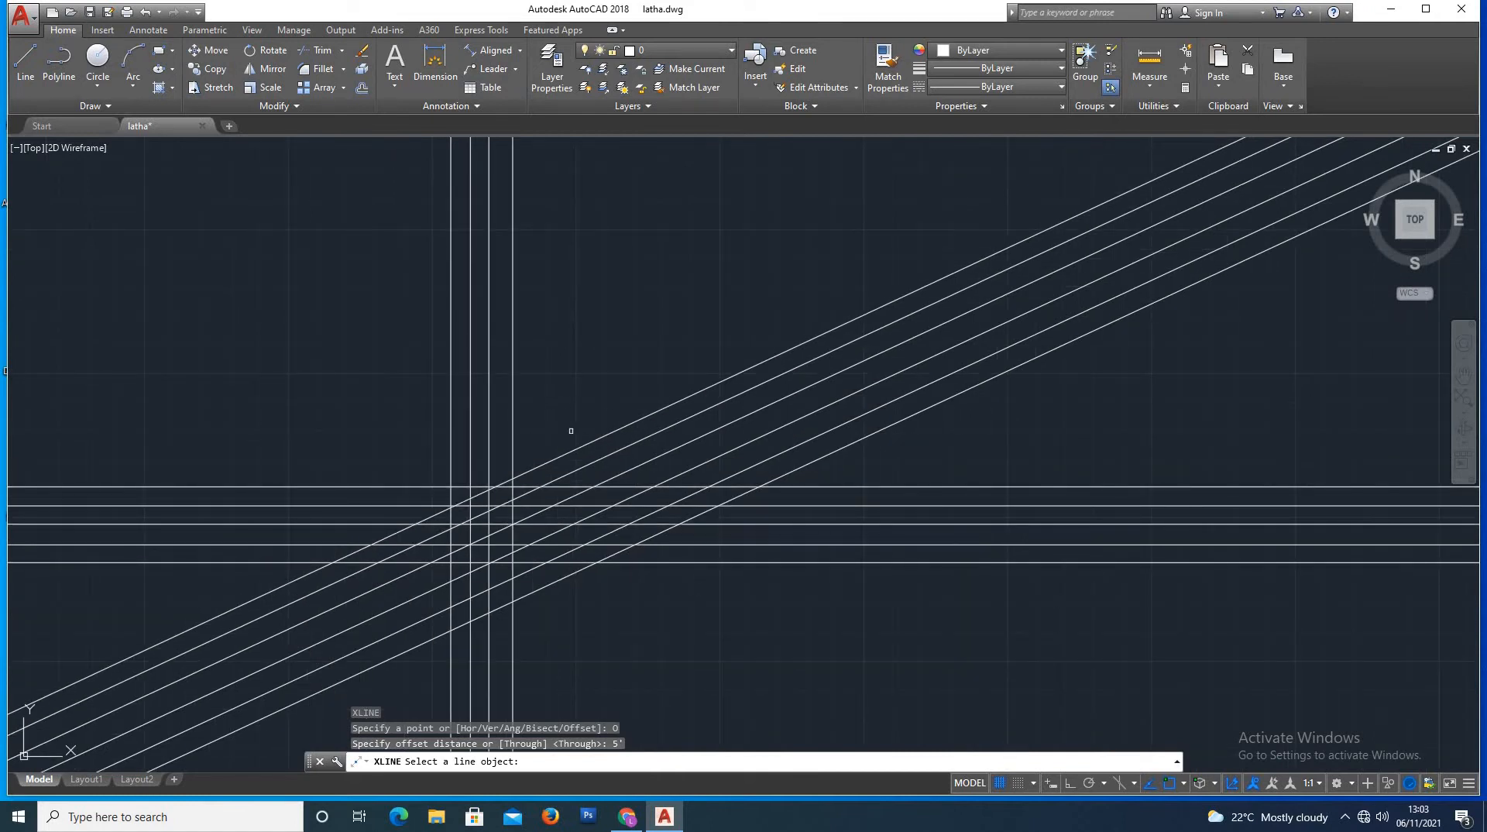
click(901, 563)
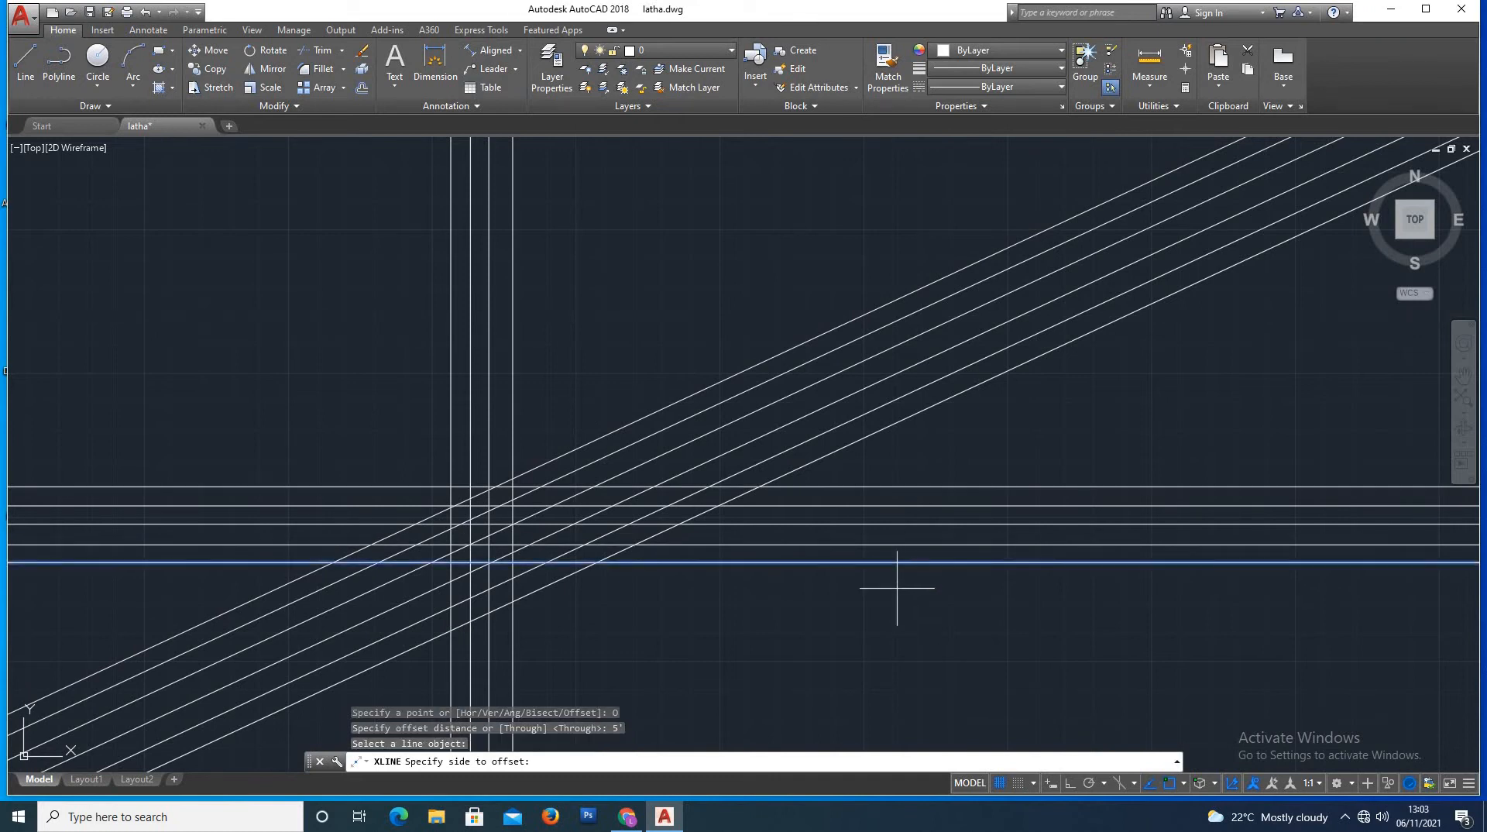
click(894, 593)
scroll(867, 573, down, 2)
scroll(867, 573, down, 2)
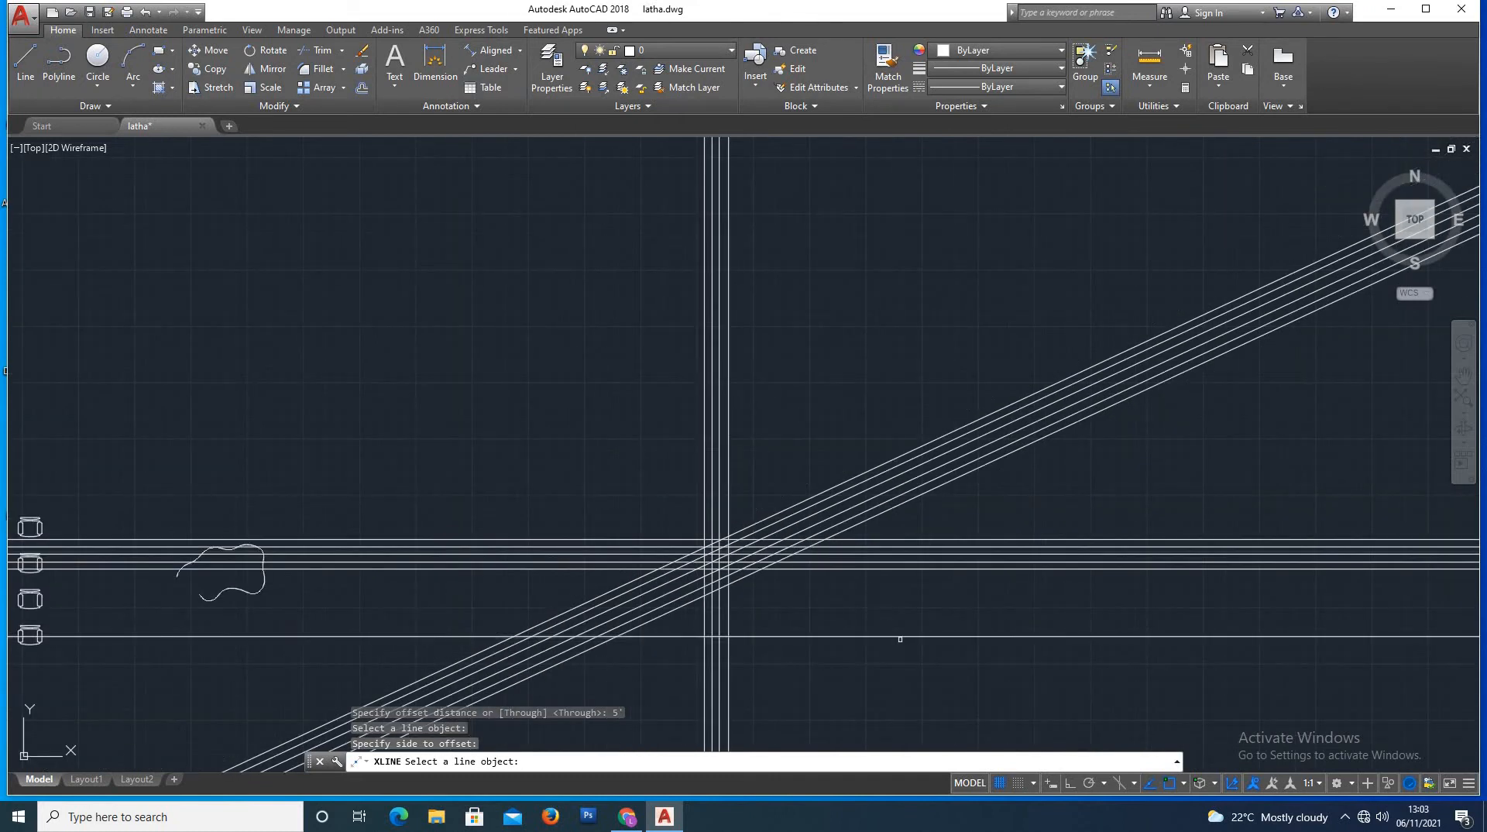
click(897, 636)
click(900, 672)
Offset the rightmost vertical construction line twice in succession to its right at the 5' distance
scroll(852, 497, up, 3)
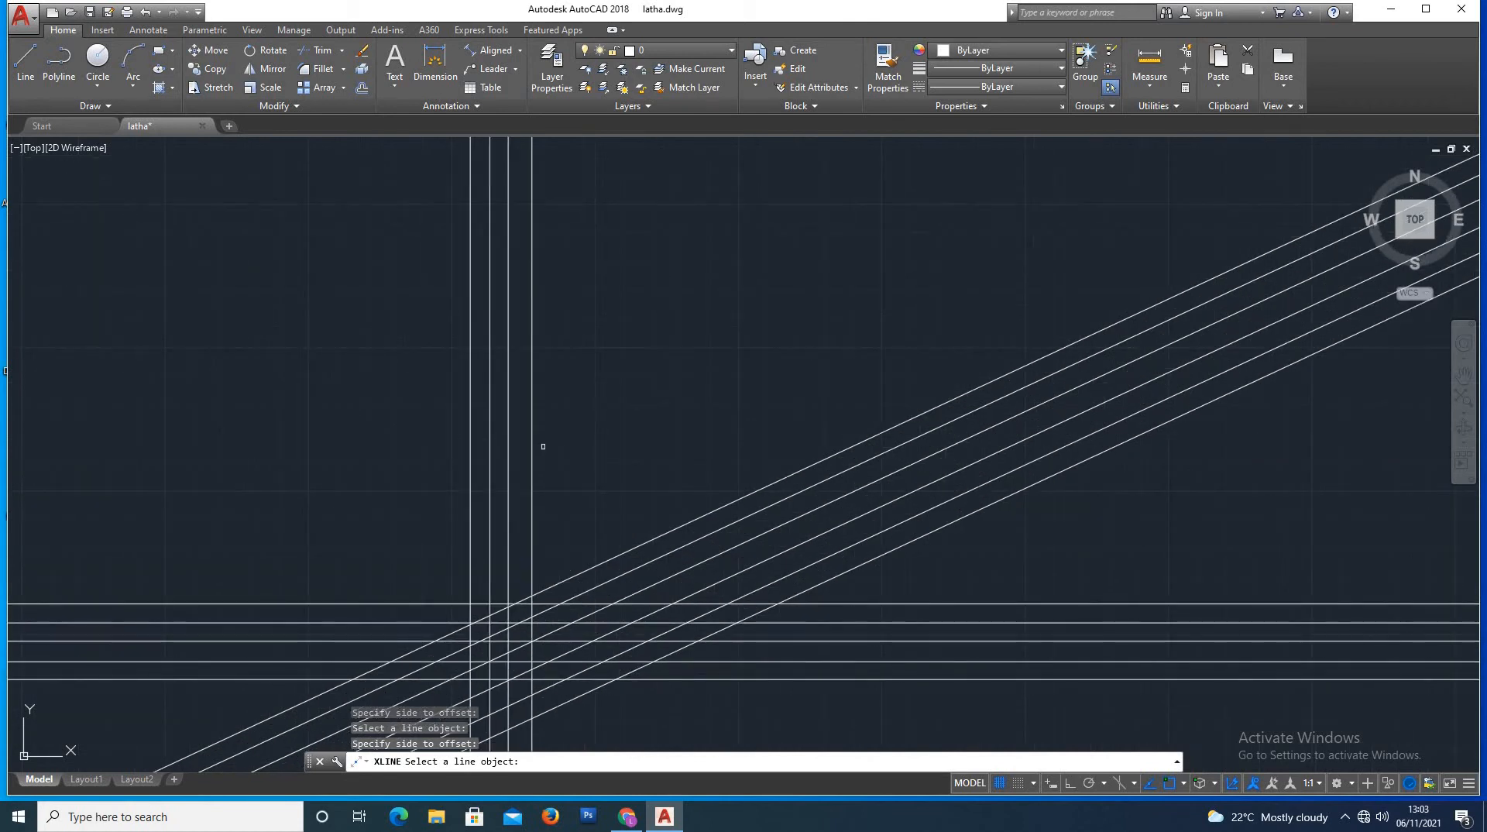
click(532, 432)
click(627, 433)
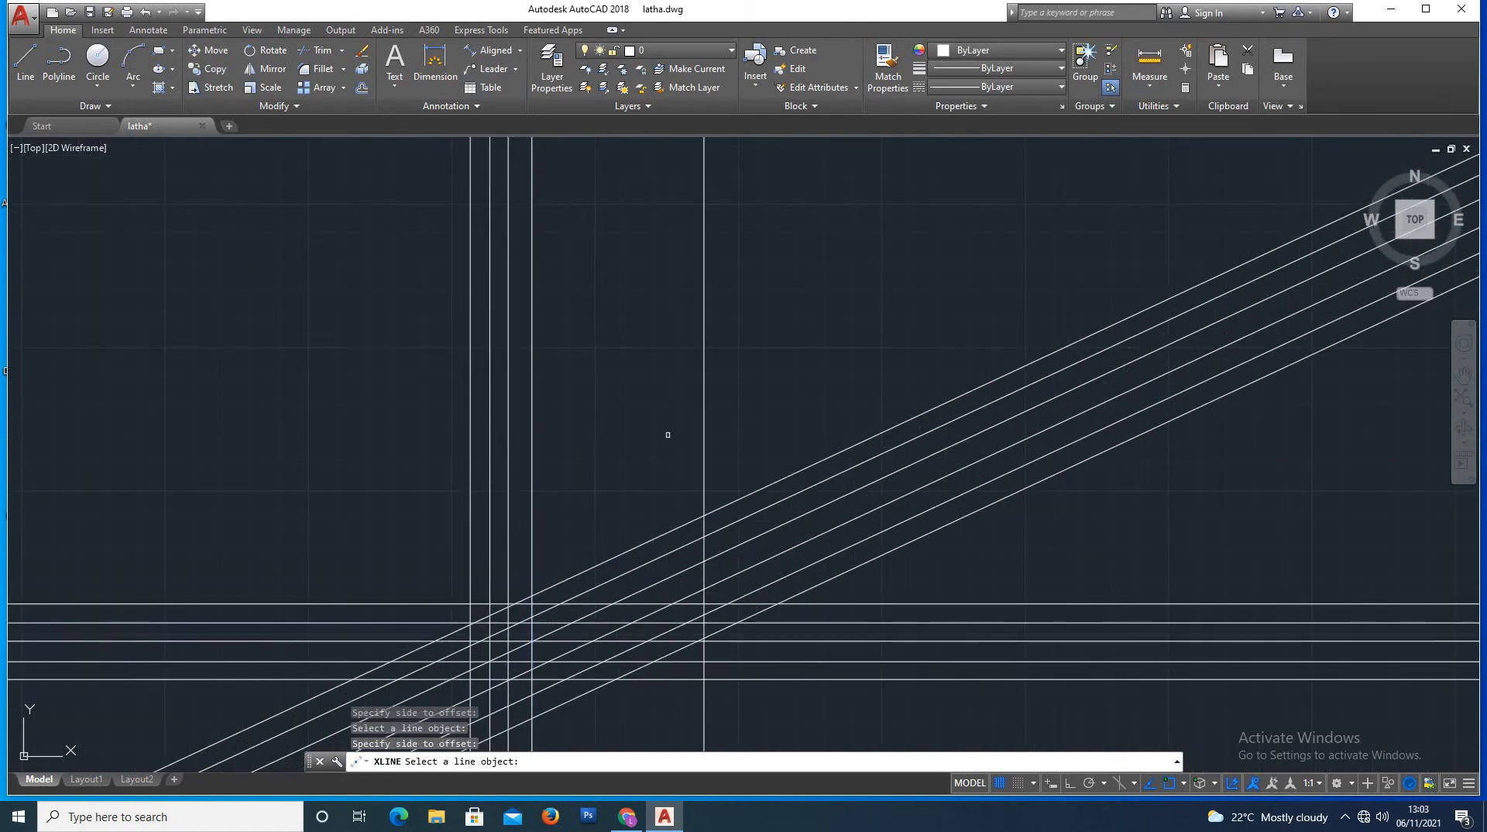
click(703, 431)
click(810, 445)
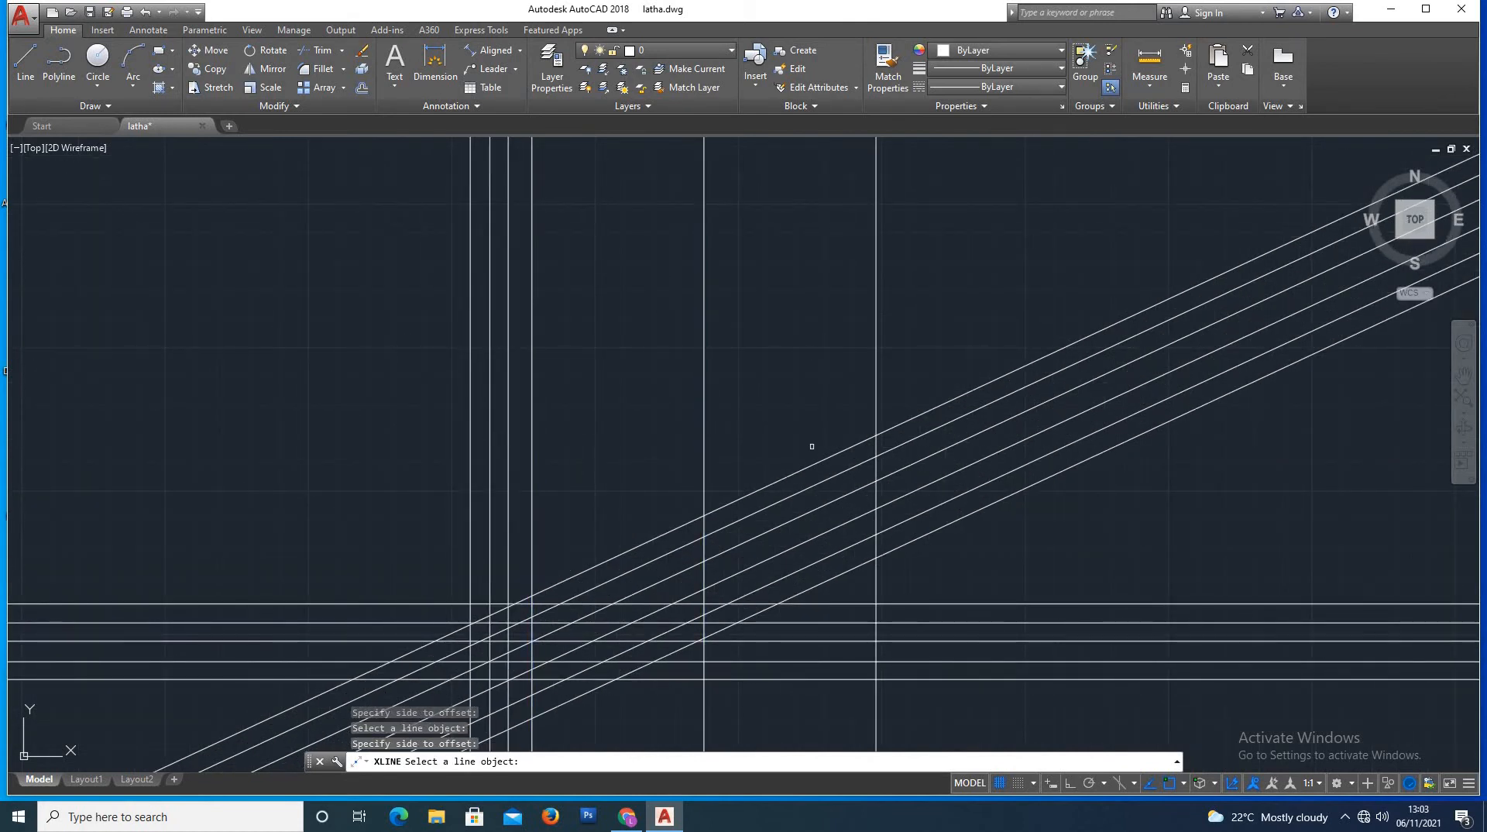
Offset the uppermost angled construction line twice in succession to its upper-left side at the 5' distance, ending the command
click(815, 463)
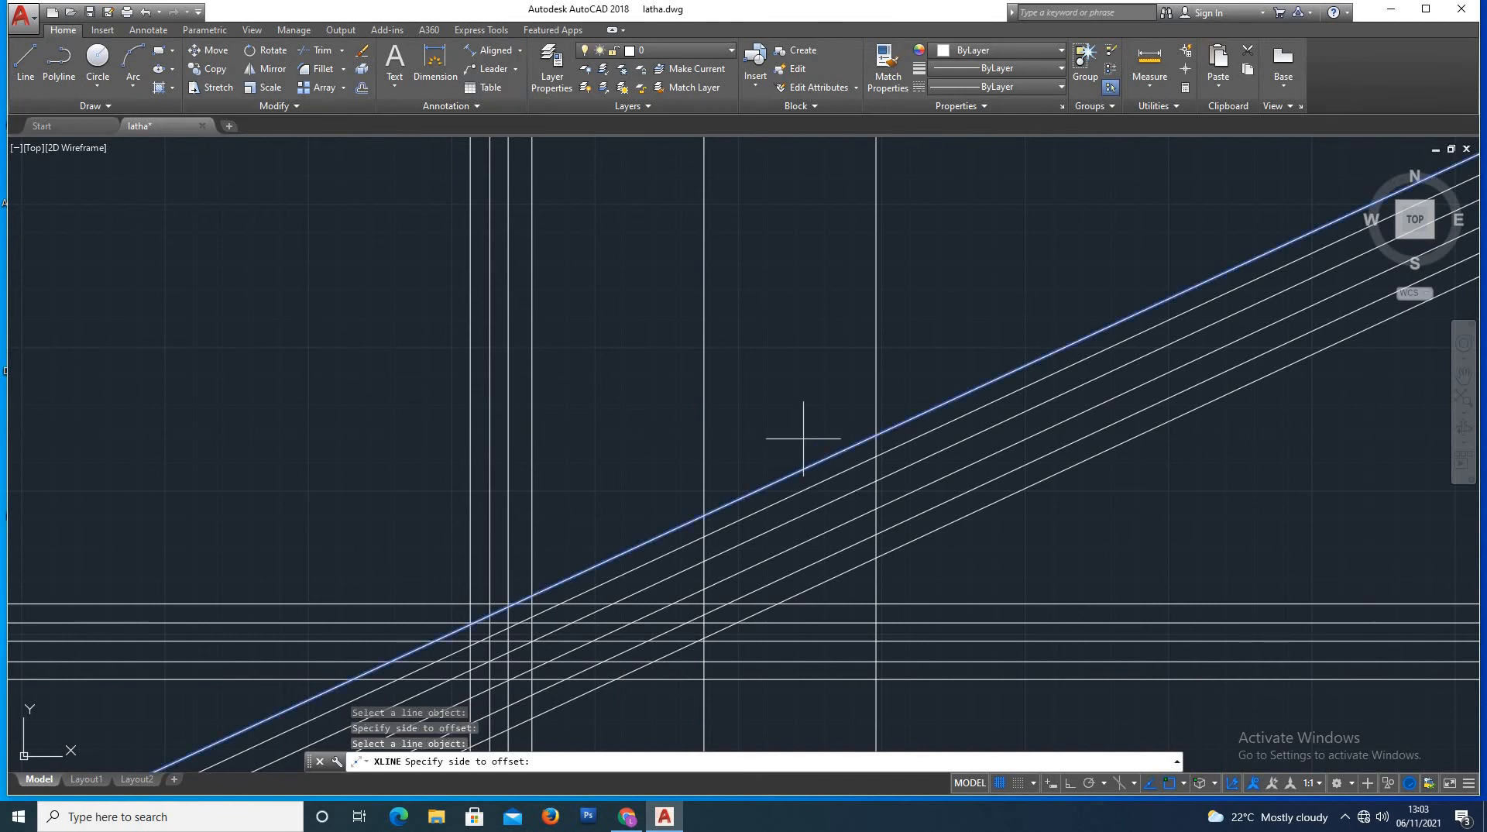
click(799, 427)
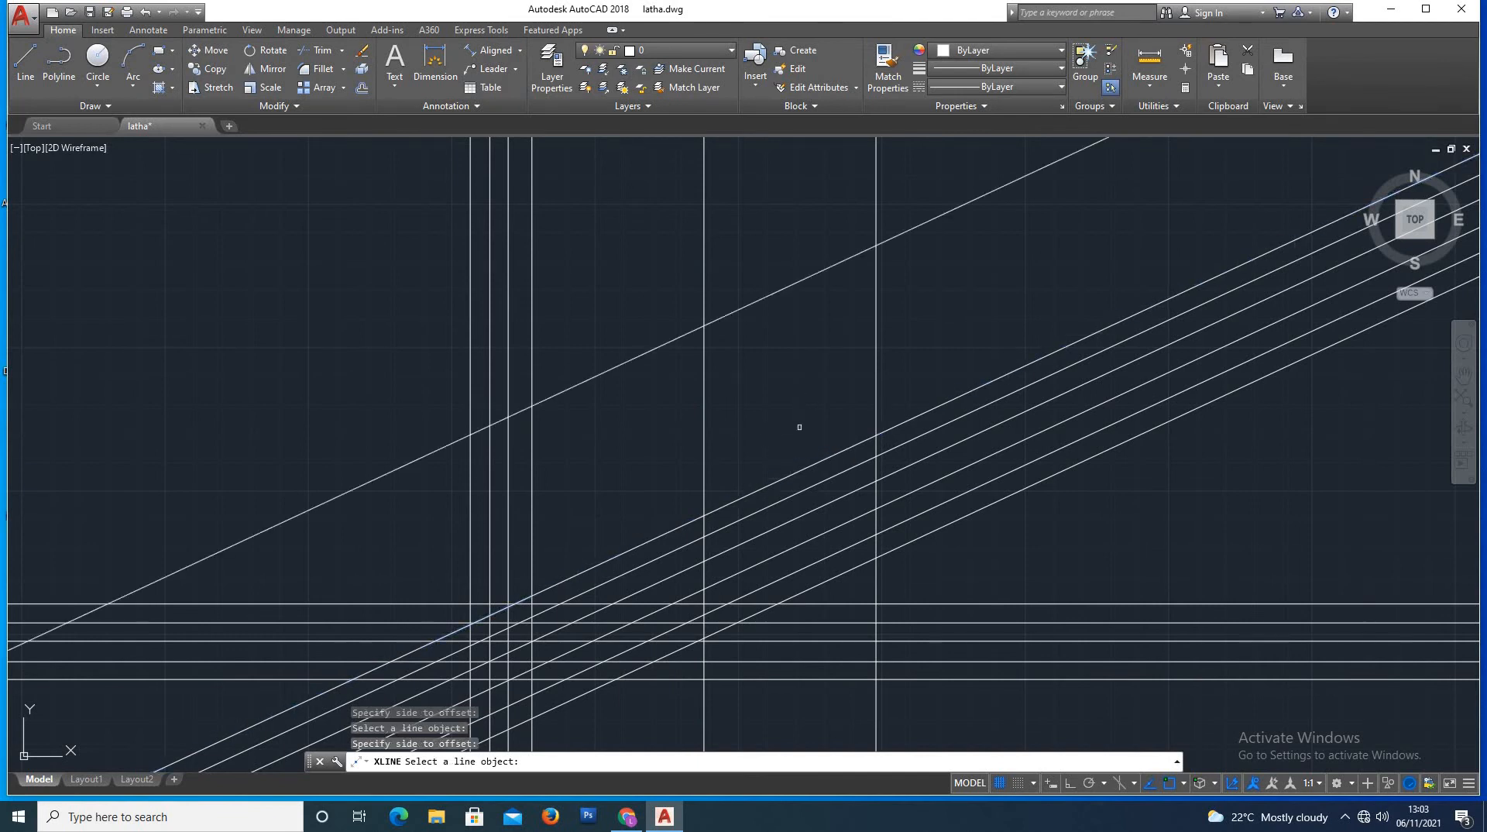
click(726, 312)
click(671, 262)
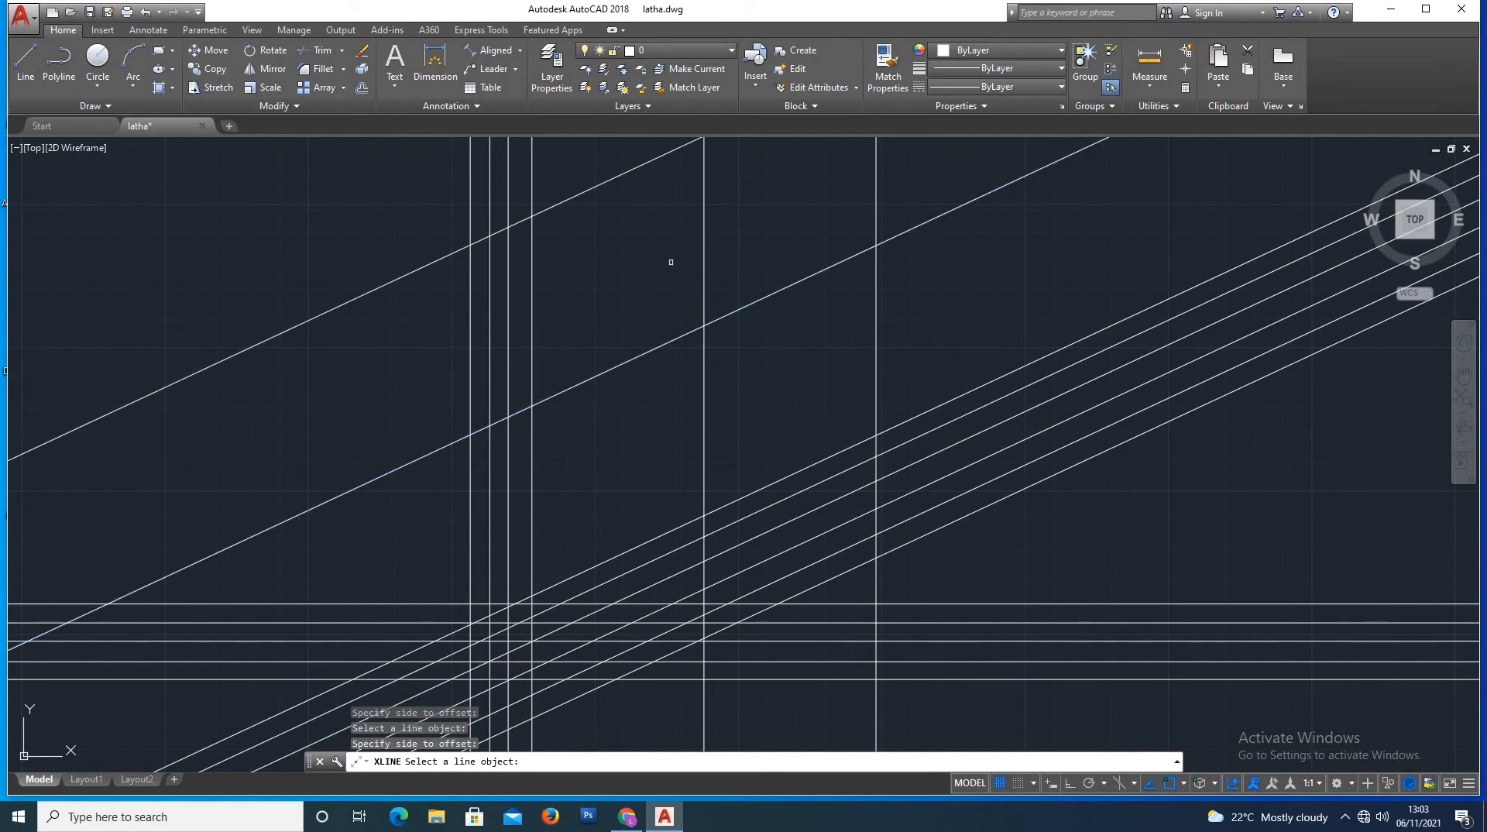
scroll(599, 392, down, 2)
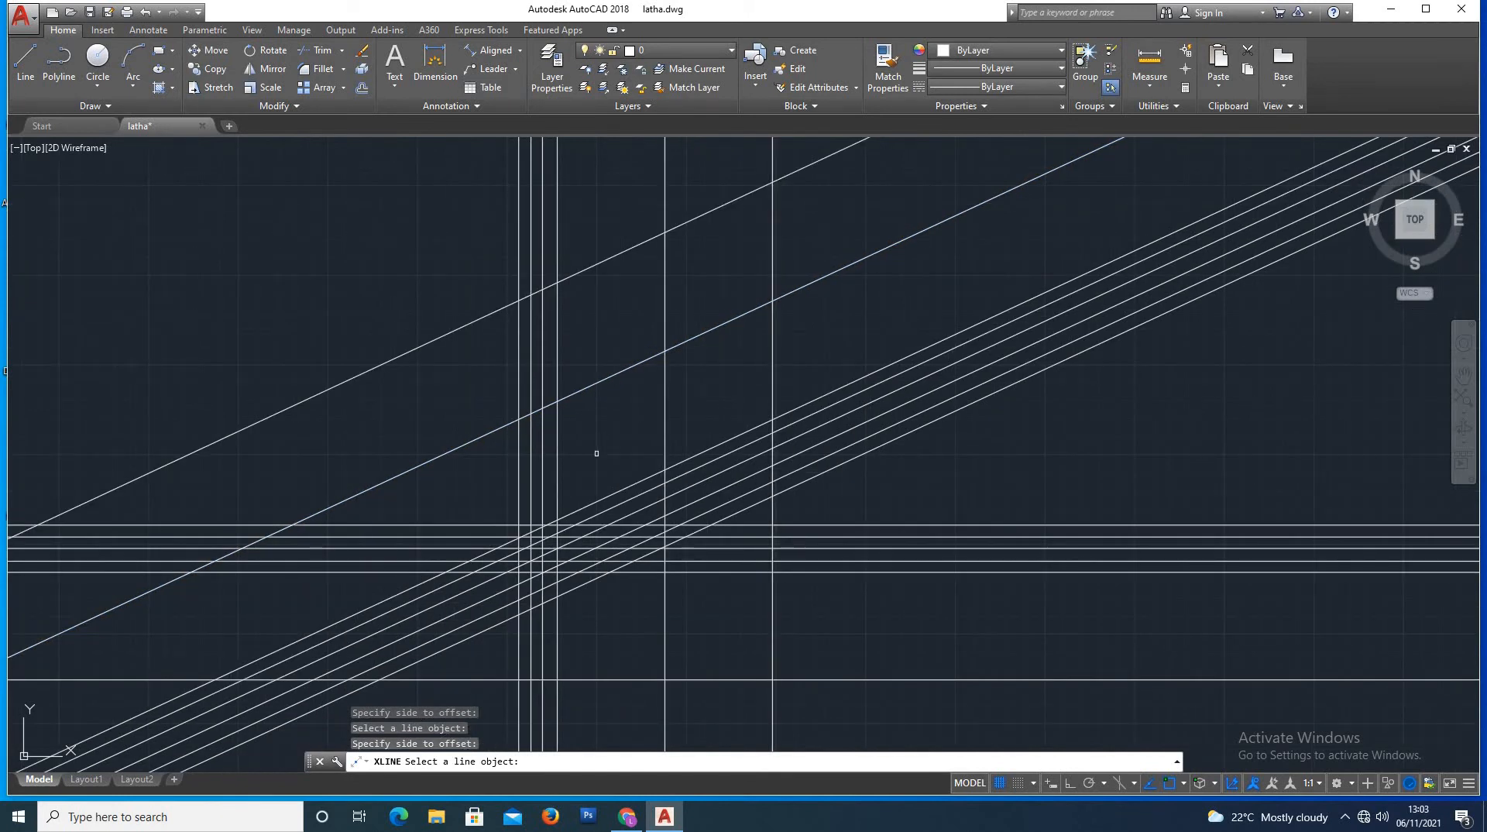
key(Escape)
scroll(592, 460, down, 1)
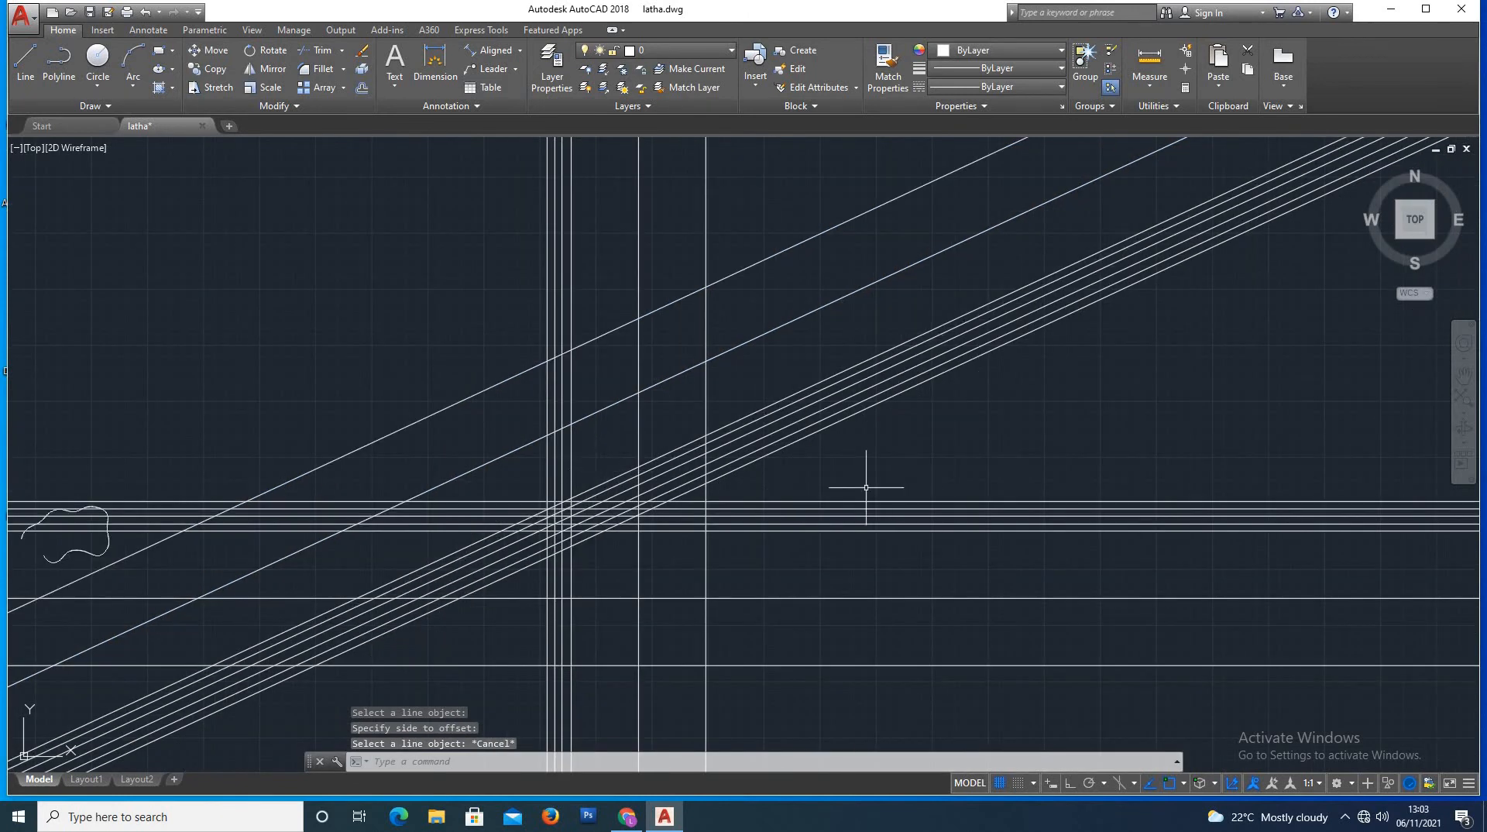
scroll(598, 490, down, 1)
scroll(974, 493, down, 2)
scroll(1035, 493, up, 4)
scroll(619, 526, down, 2)
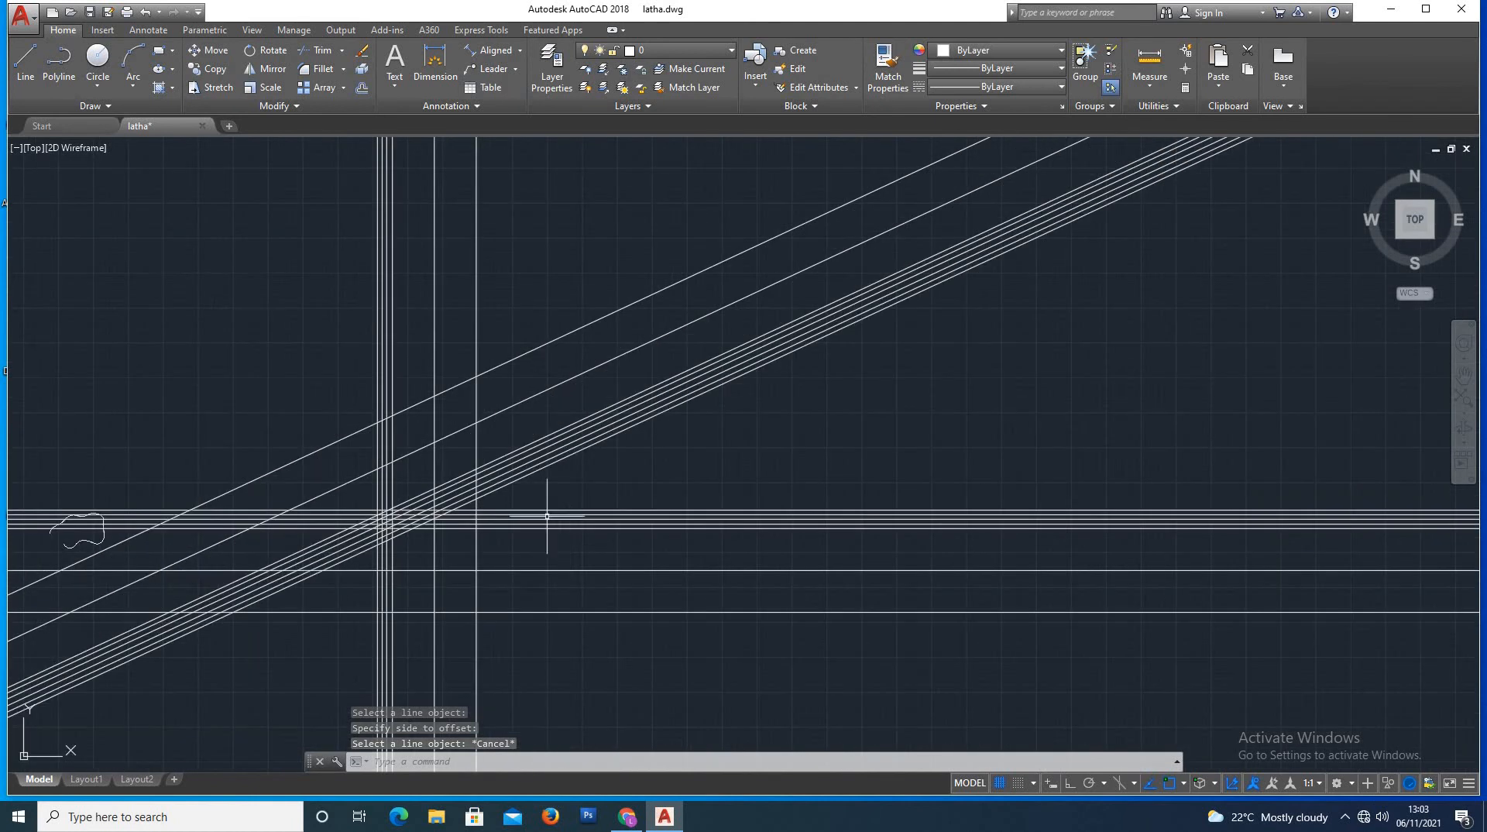
Draw a full circular fan of 16 rays from one common start point in an empty area away from the construction lines
click(78, 106)
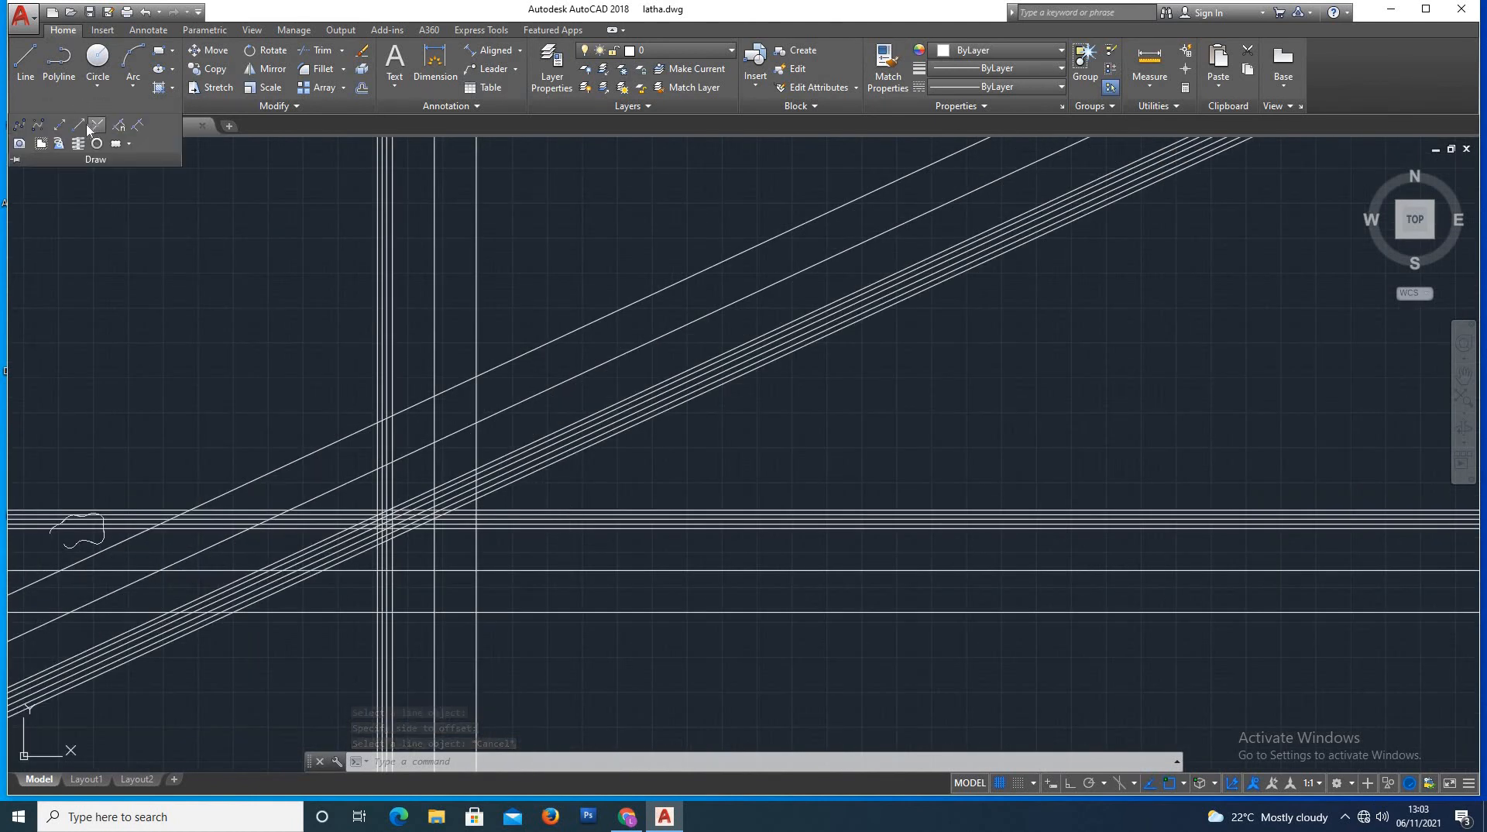
click(78, 124)
scroll(66, 343, down, 4)
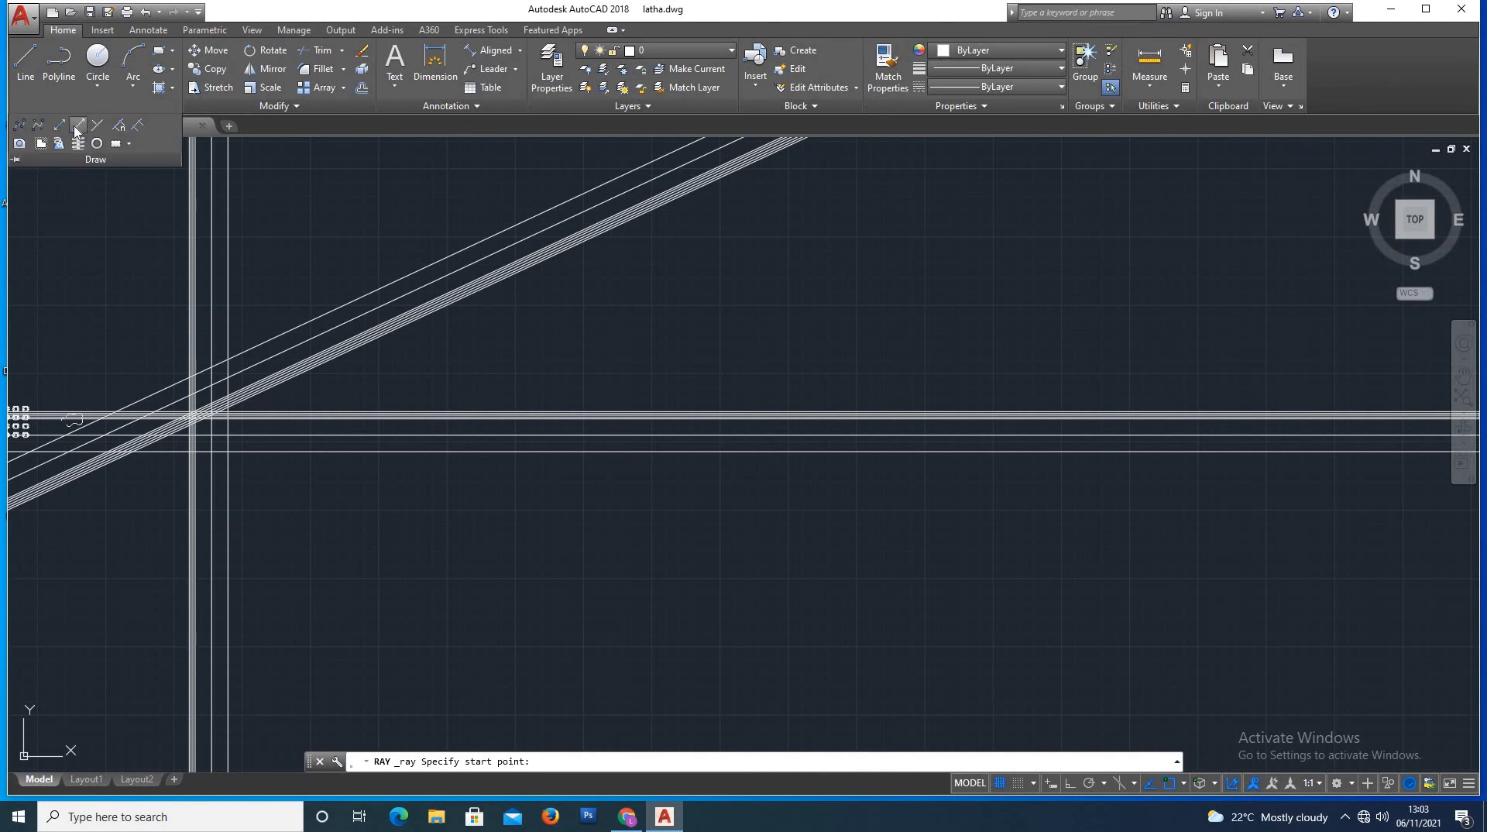
click(77, 127)
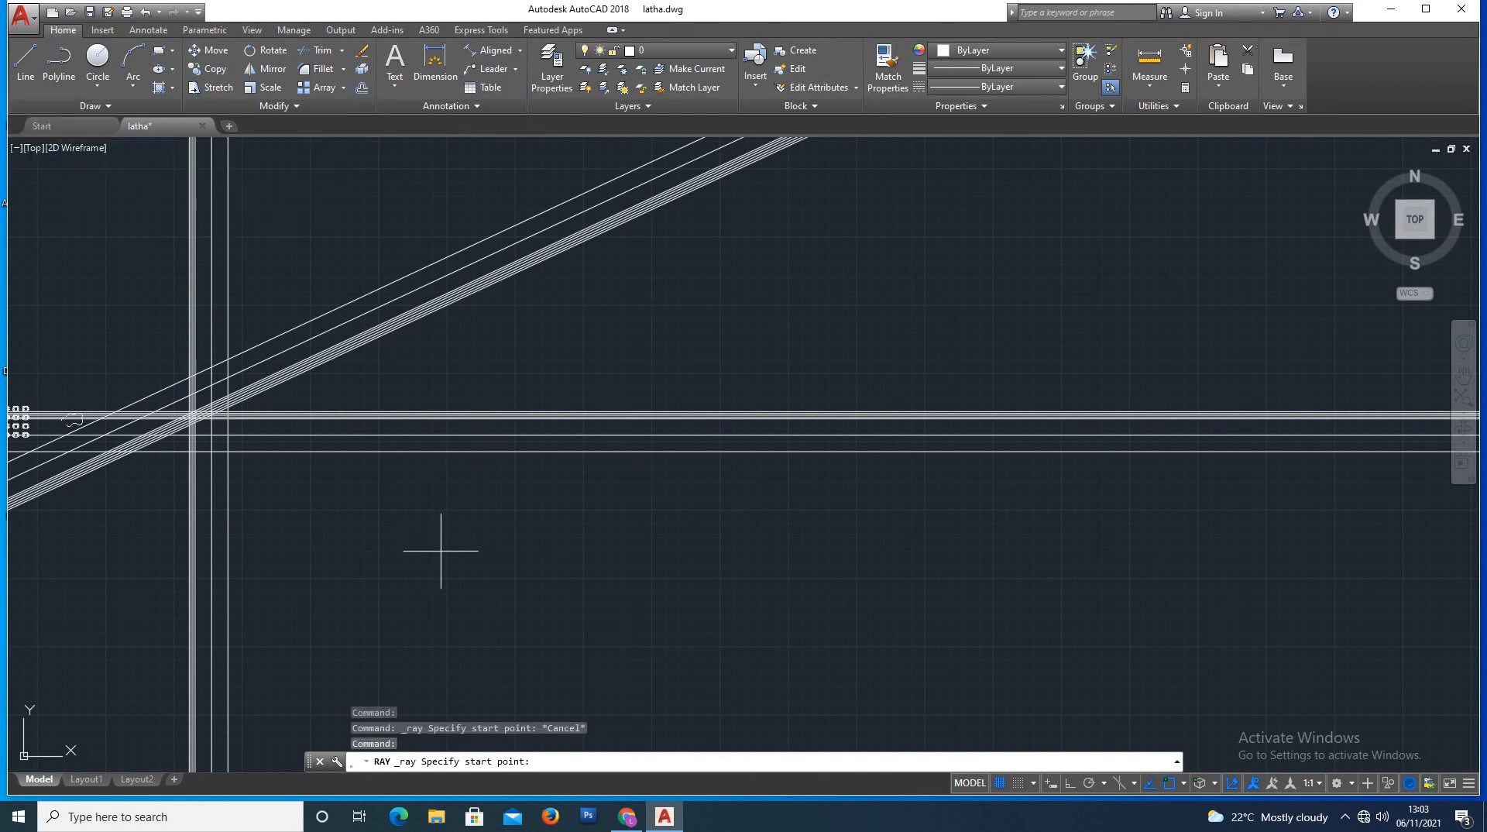
scroll(441, 551, down, 1)
scroll(999, 415, up, 2)
scroll(640, 512, down, 2)
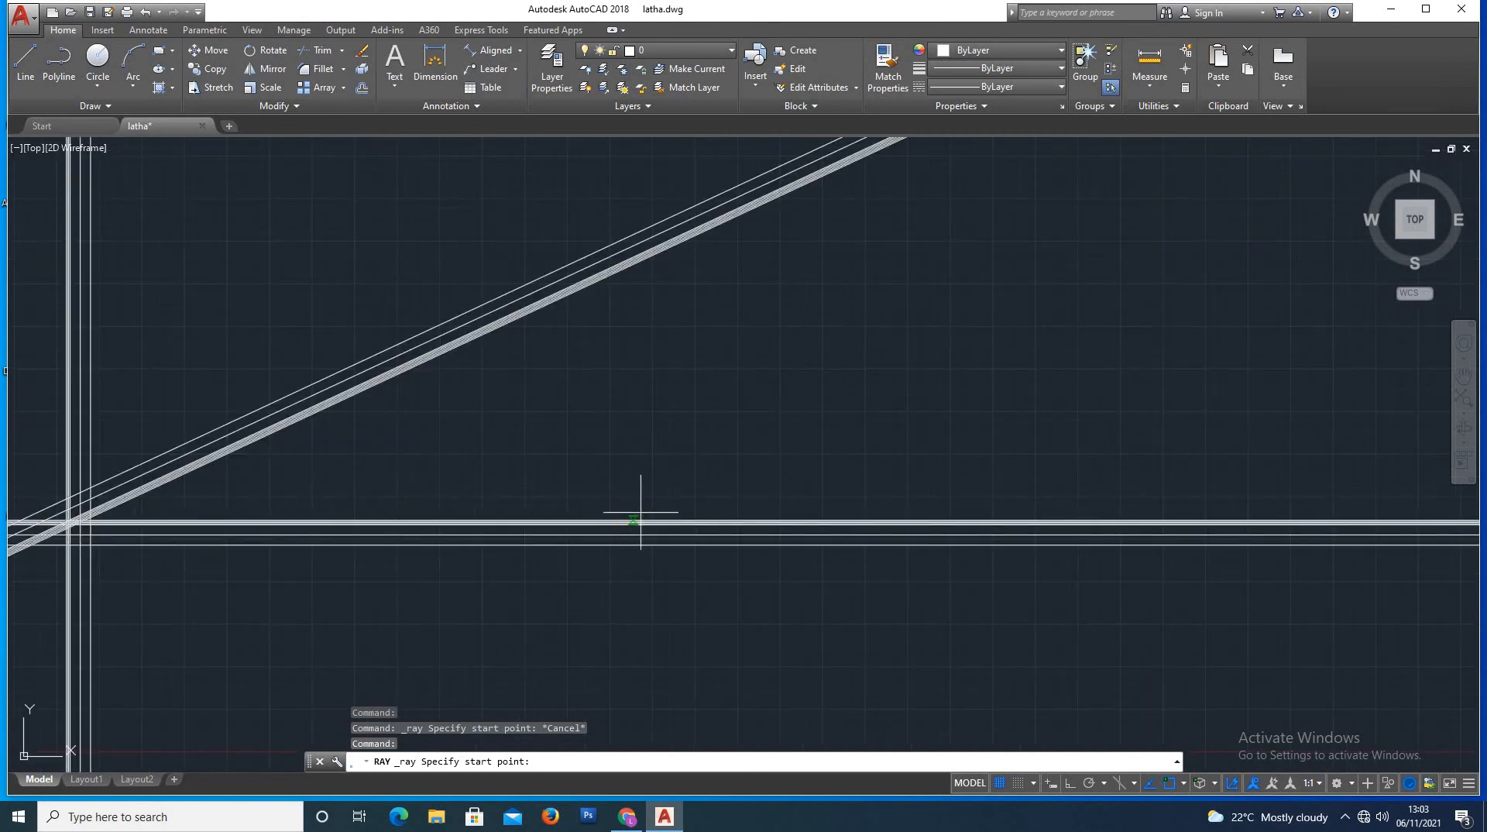
scroll(823, 405, up, 3)
scroll(614, 498, down, 3)
scroll(697, 465, up, 4)
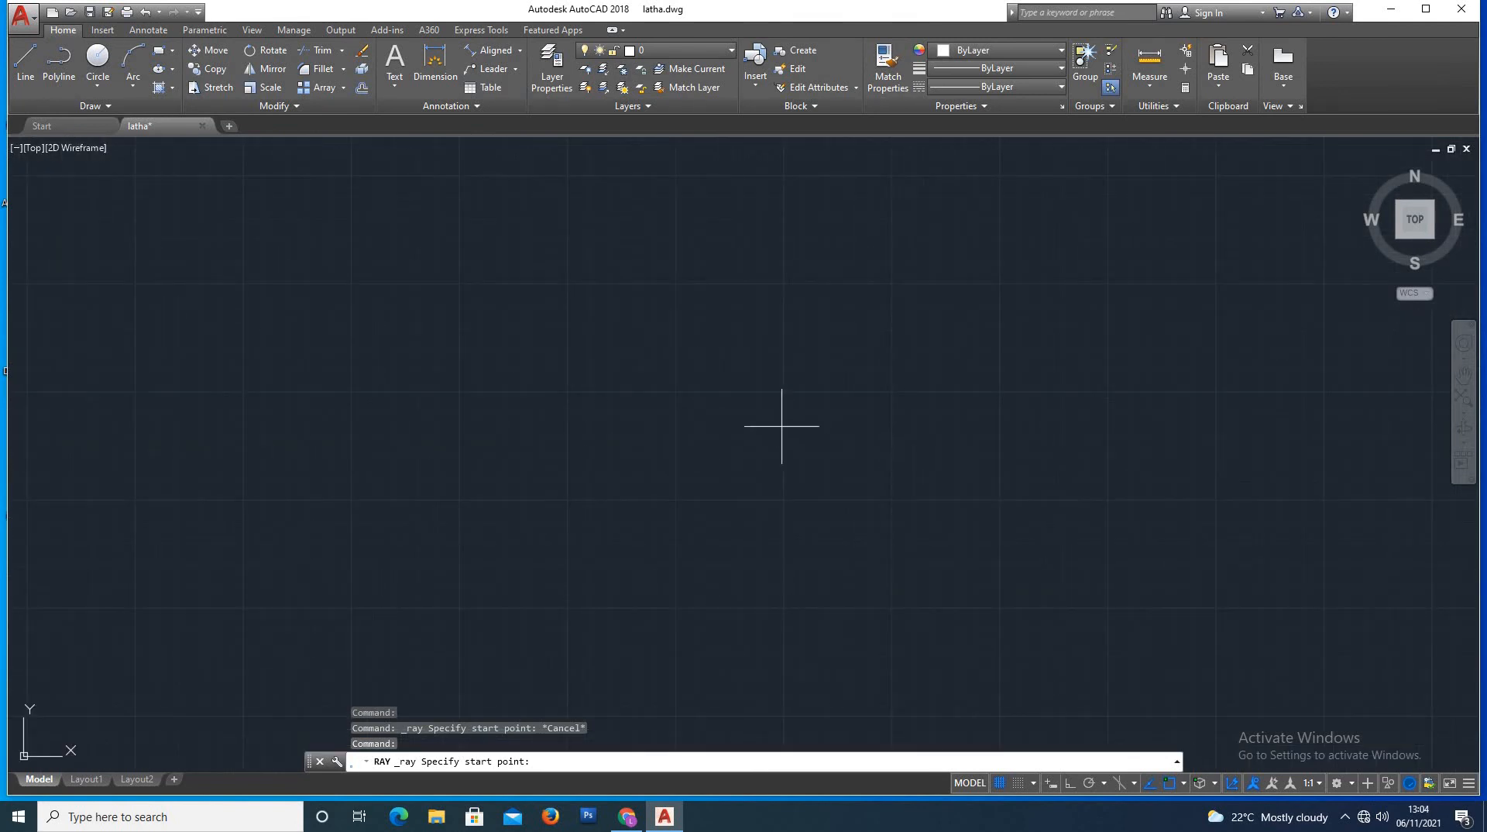
scroll(771, 438, down, 3)
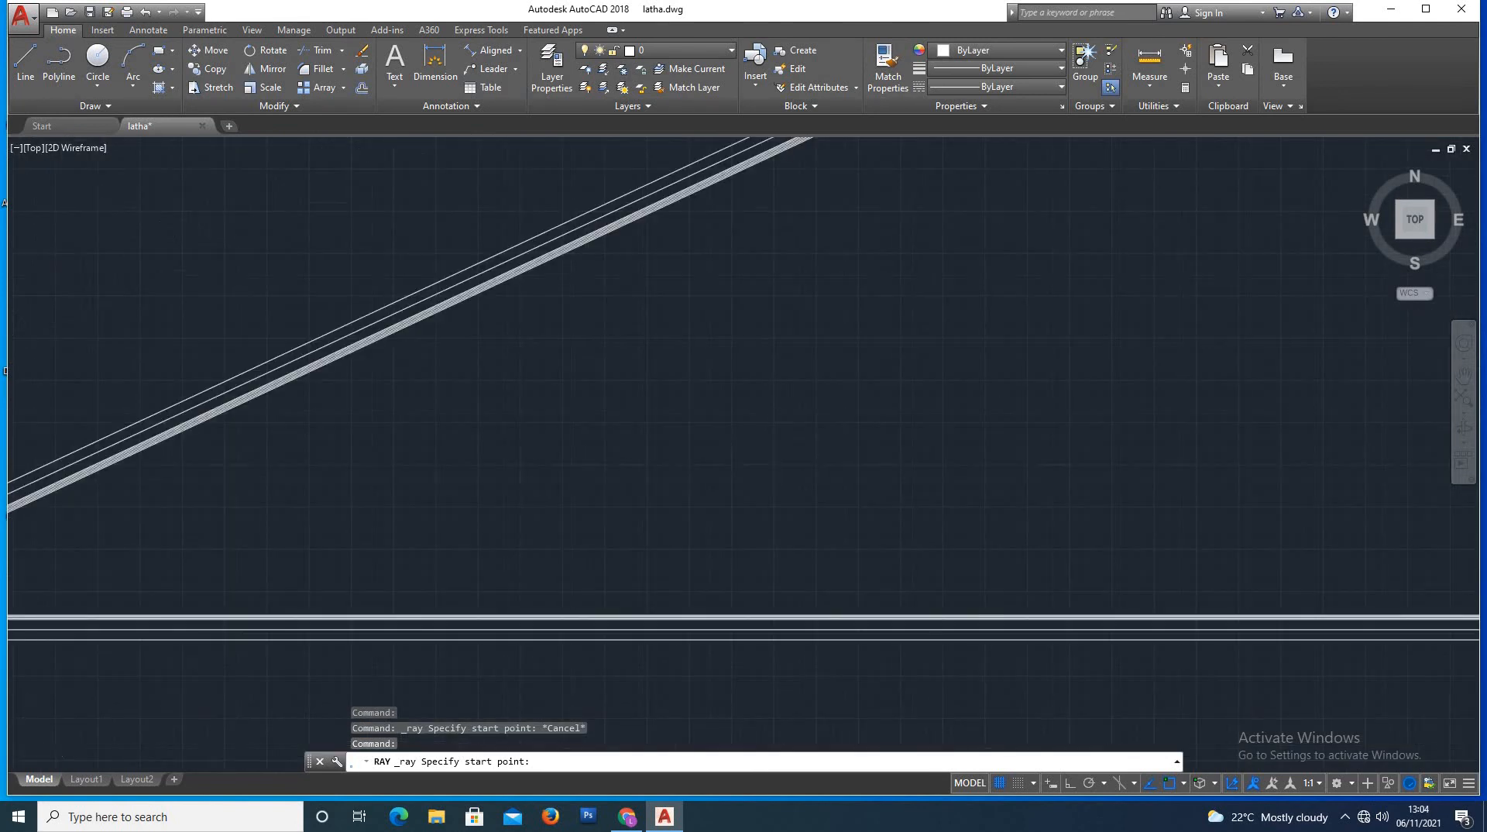
scroll(776, 448, down, 2)
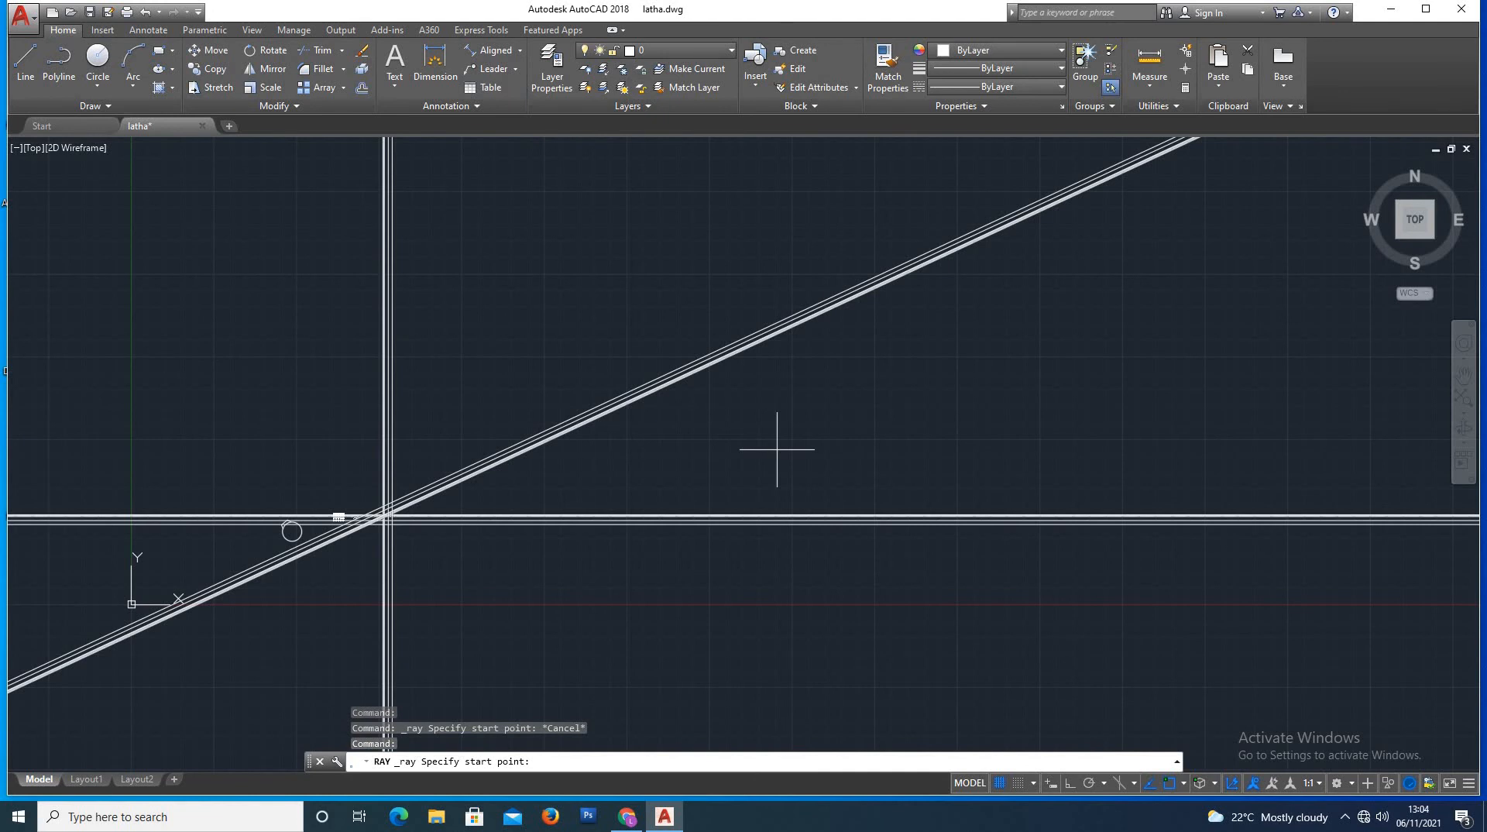
scroll(567, 533, down, 4)
scroll(1208, 395, up, 6)
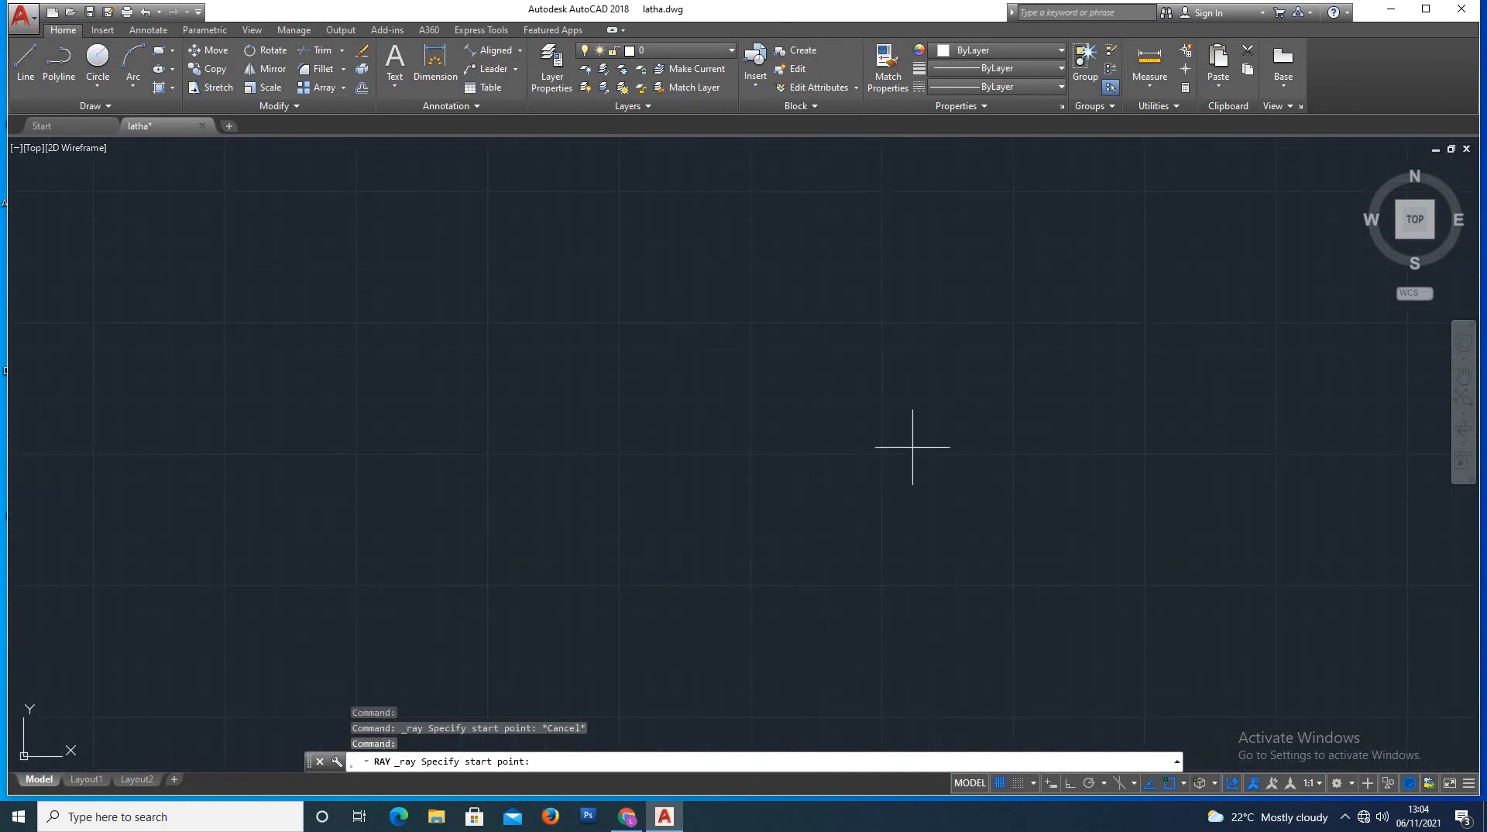
click(788, 462)
click(741, 398)
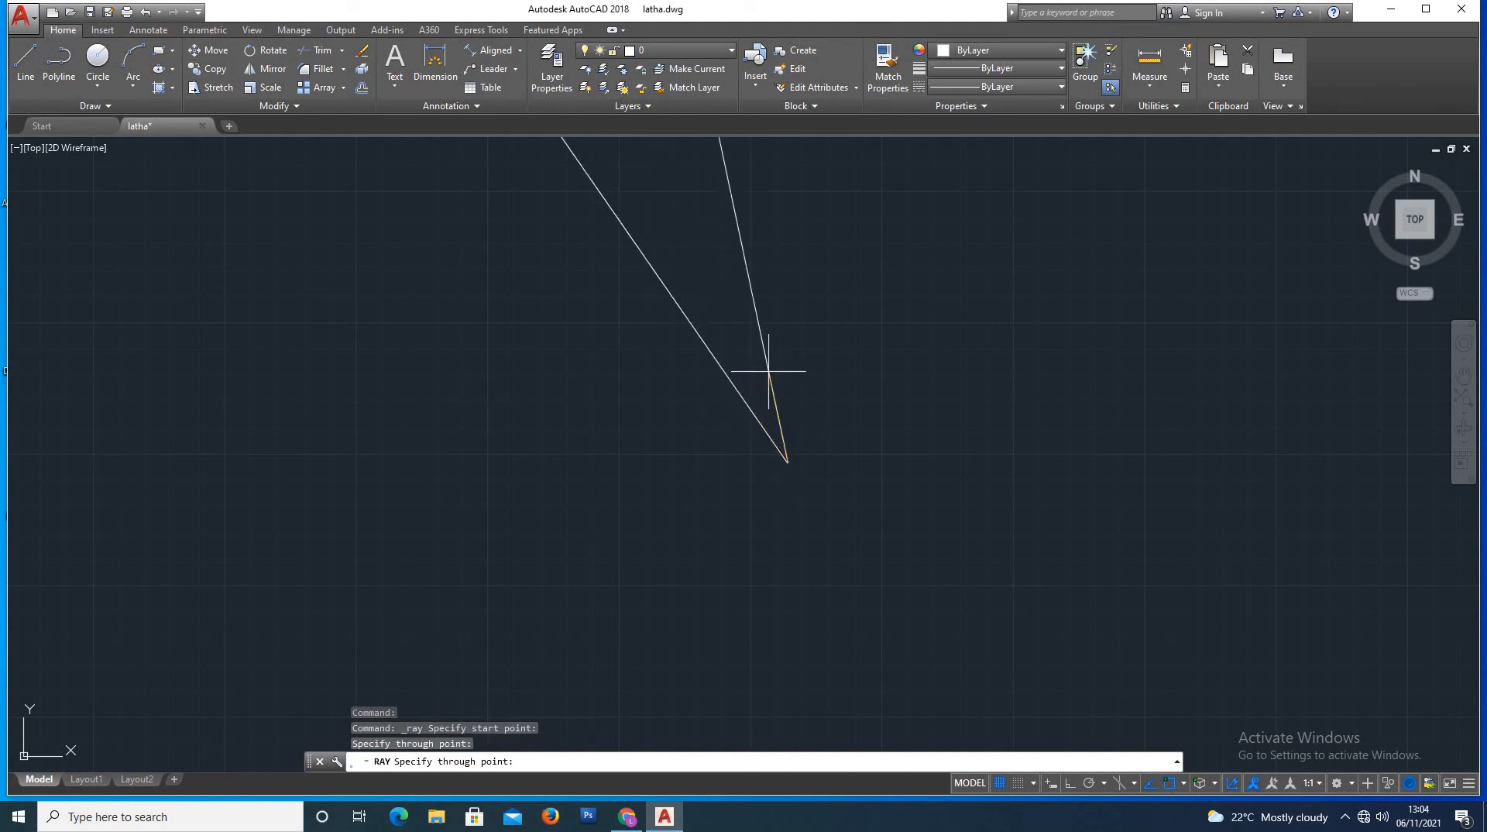
click(768, 371)
click(853, 368)
click(892, 383)
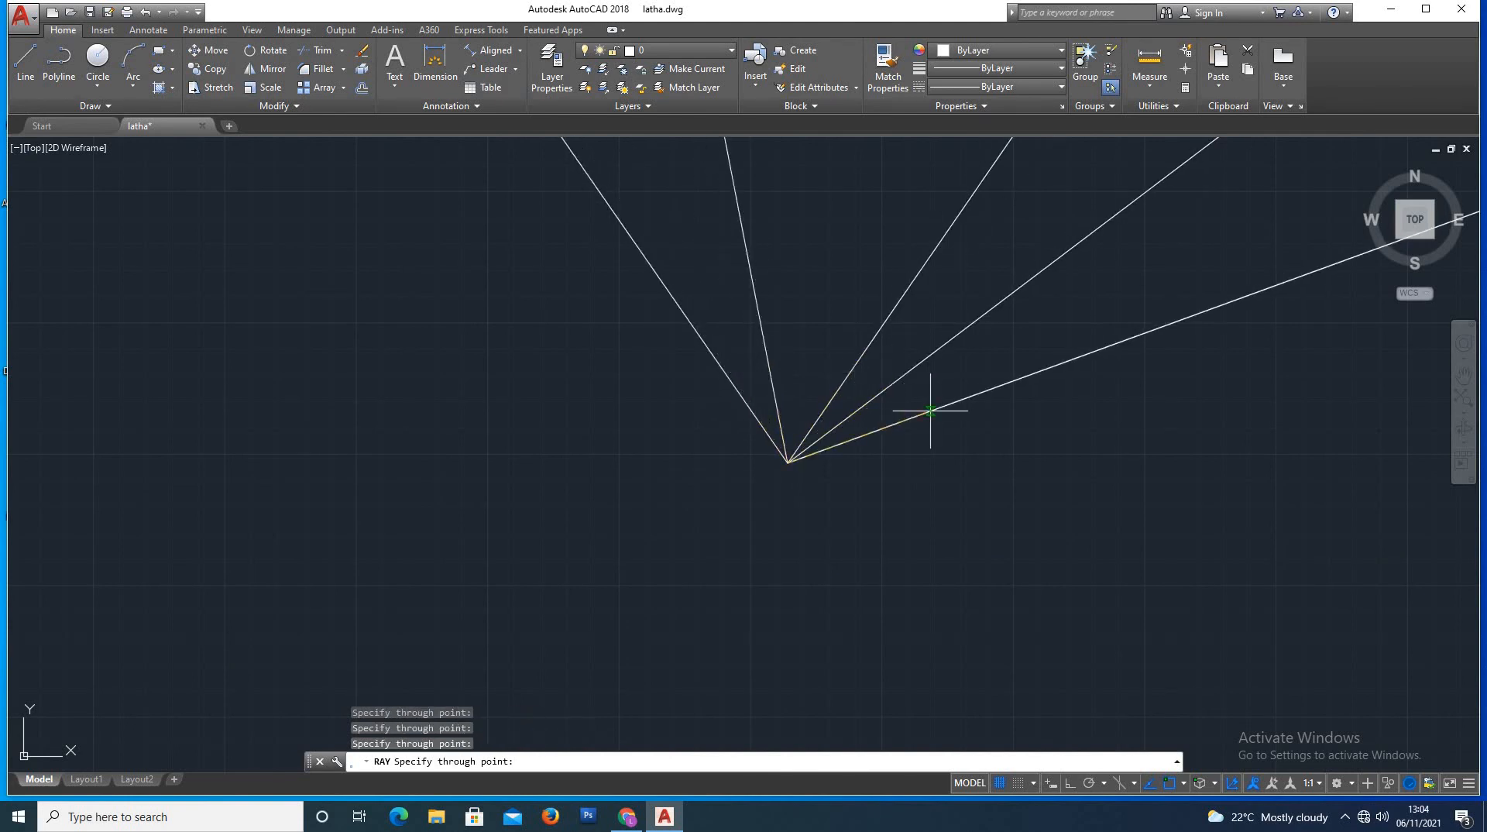
click(935, 408)
click(954, 458)
click(963, 520)
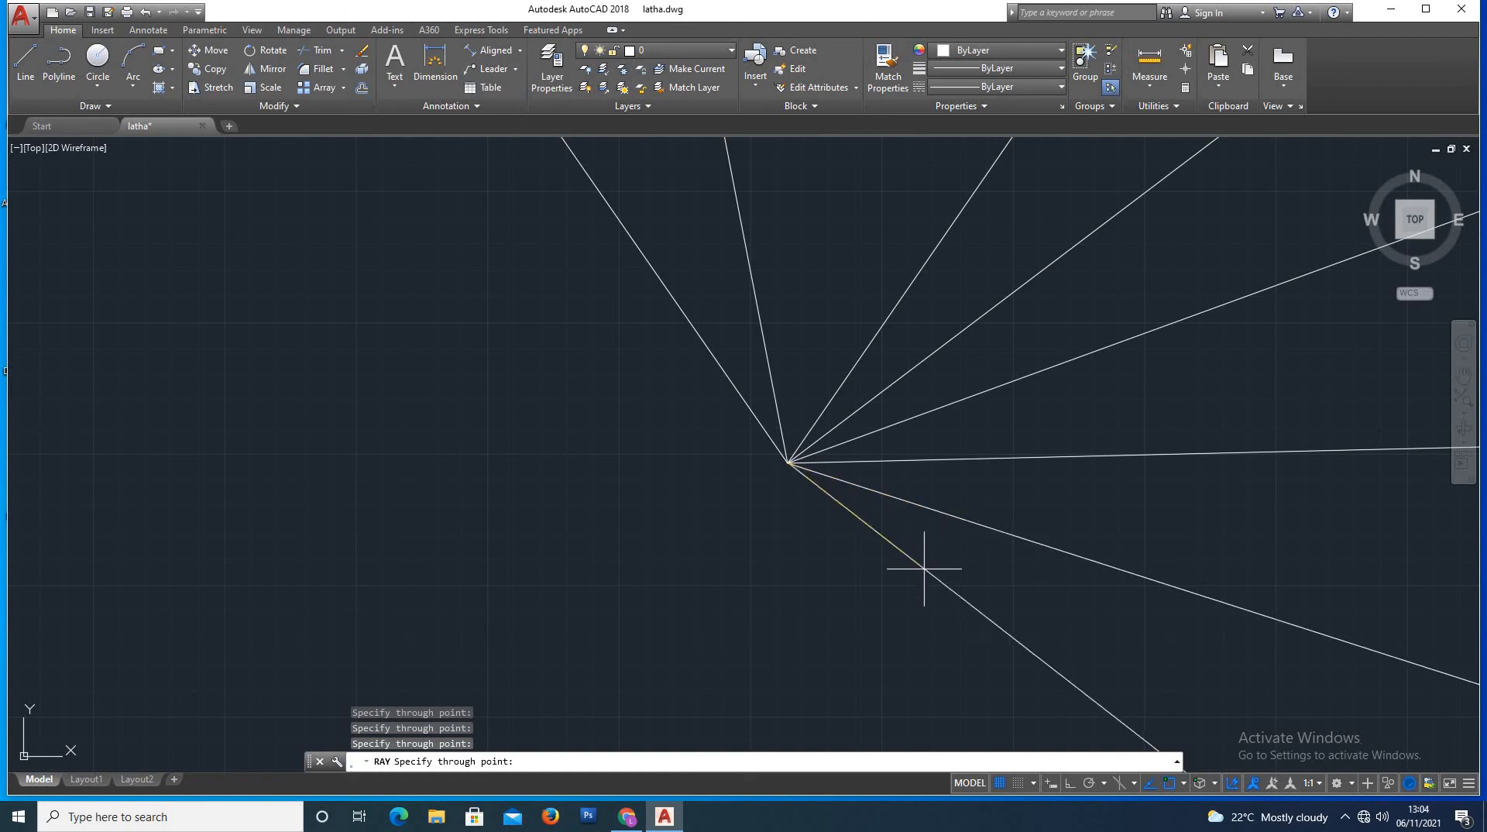
click(920, 572)
click(863, 595)
click(796, 601)
click(736, 581)
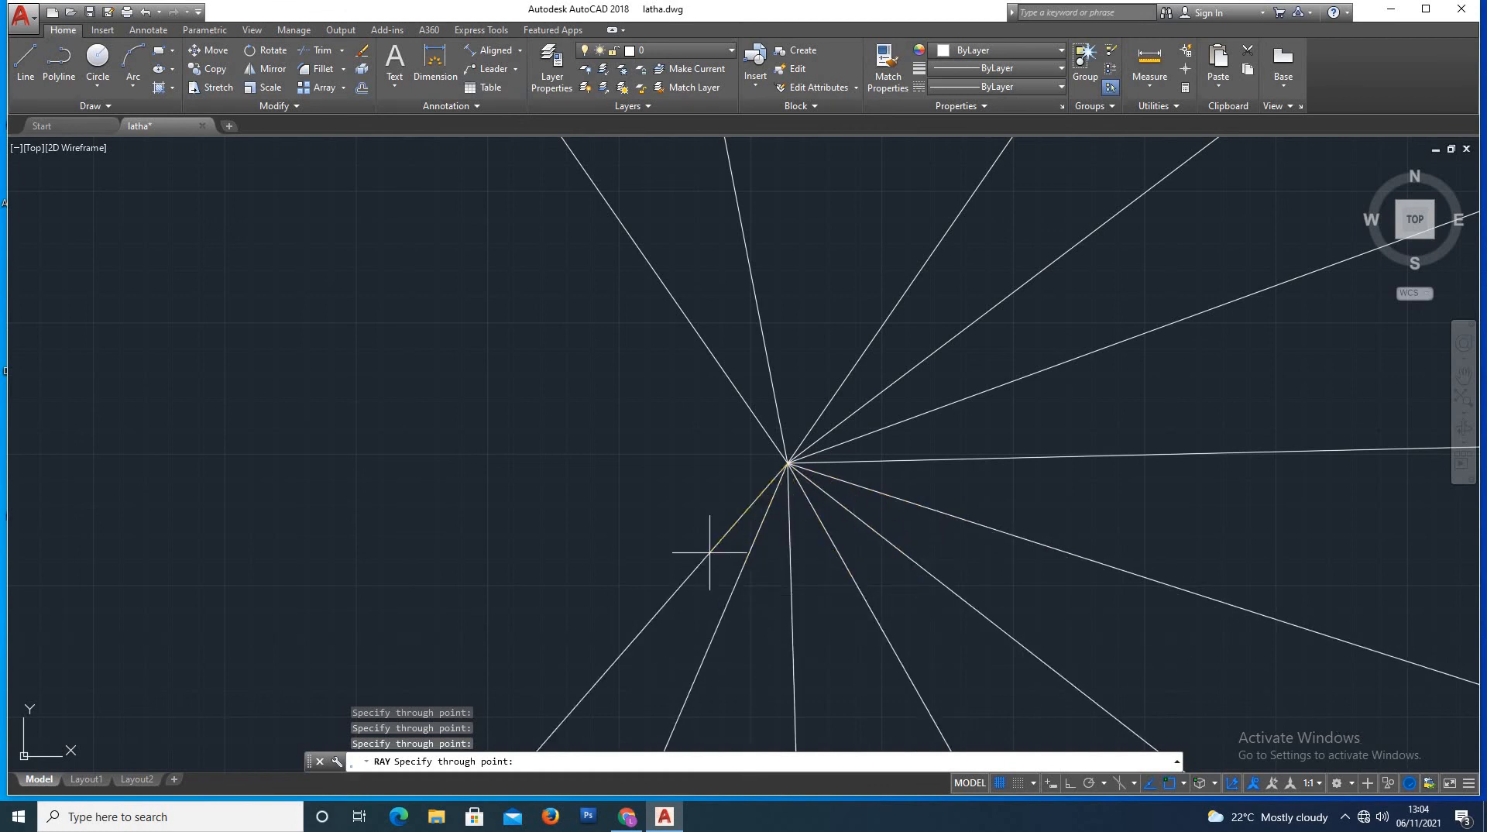
click(705, 557)
click(675, 516)
click(664, 483)
click(662, 440)
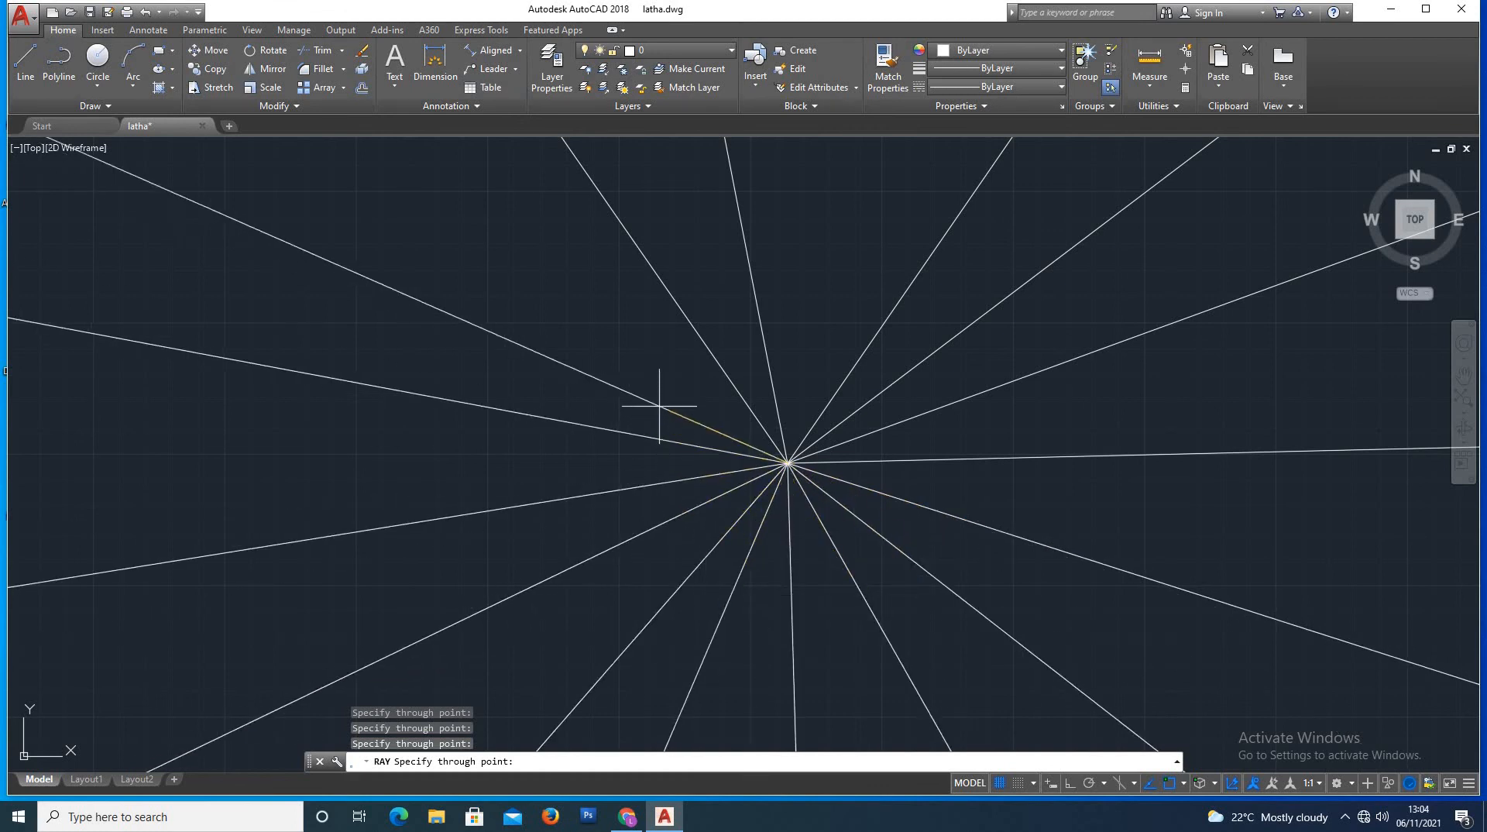
click(664, 405)
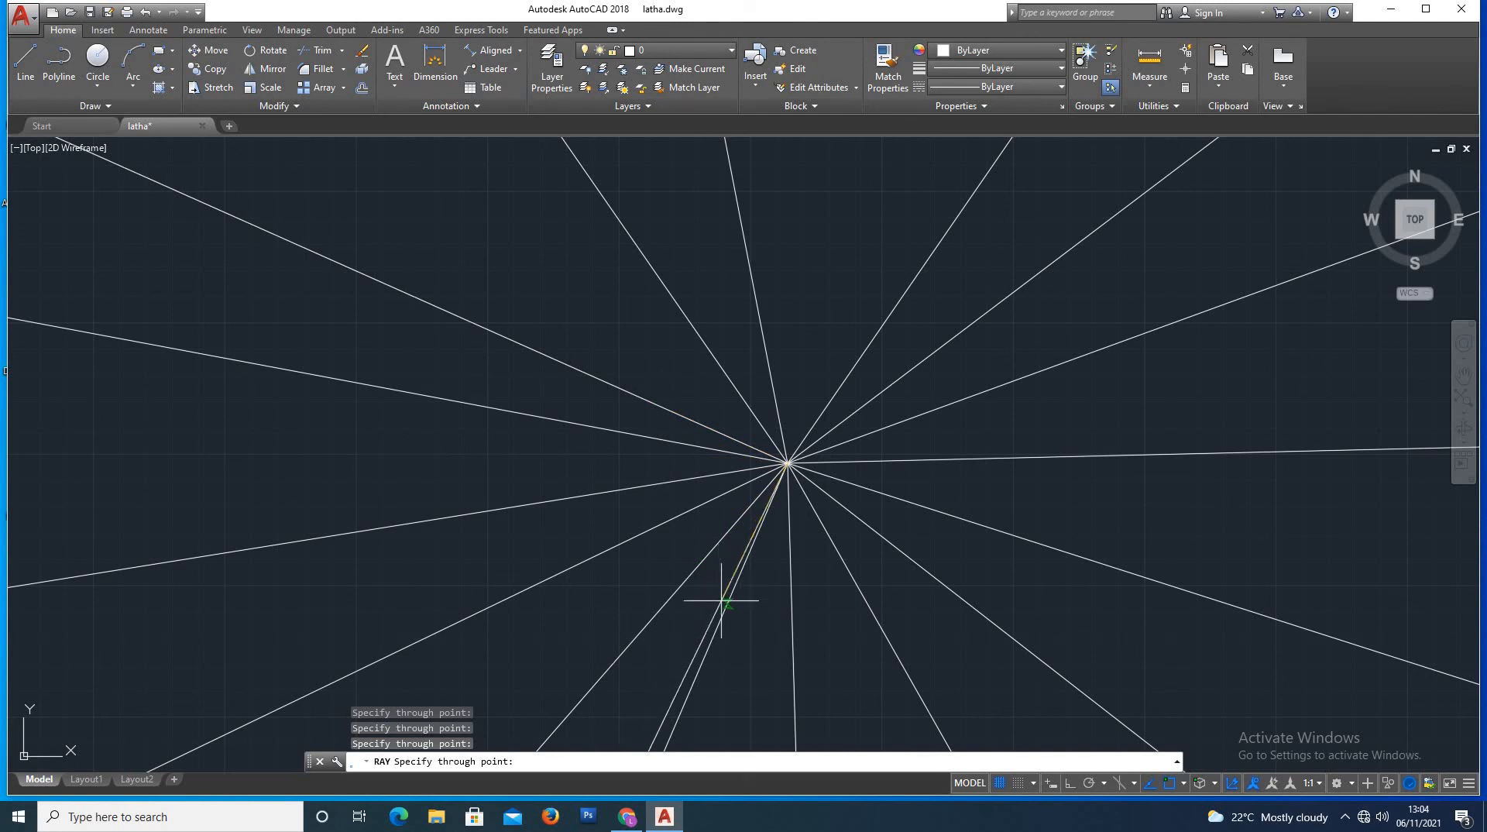